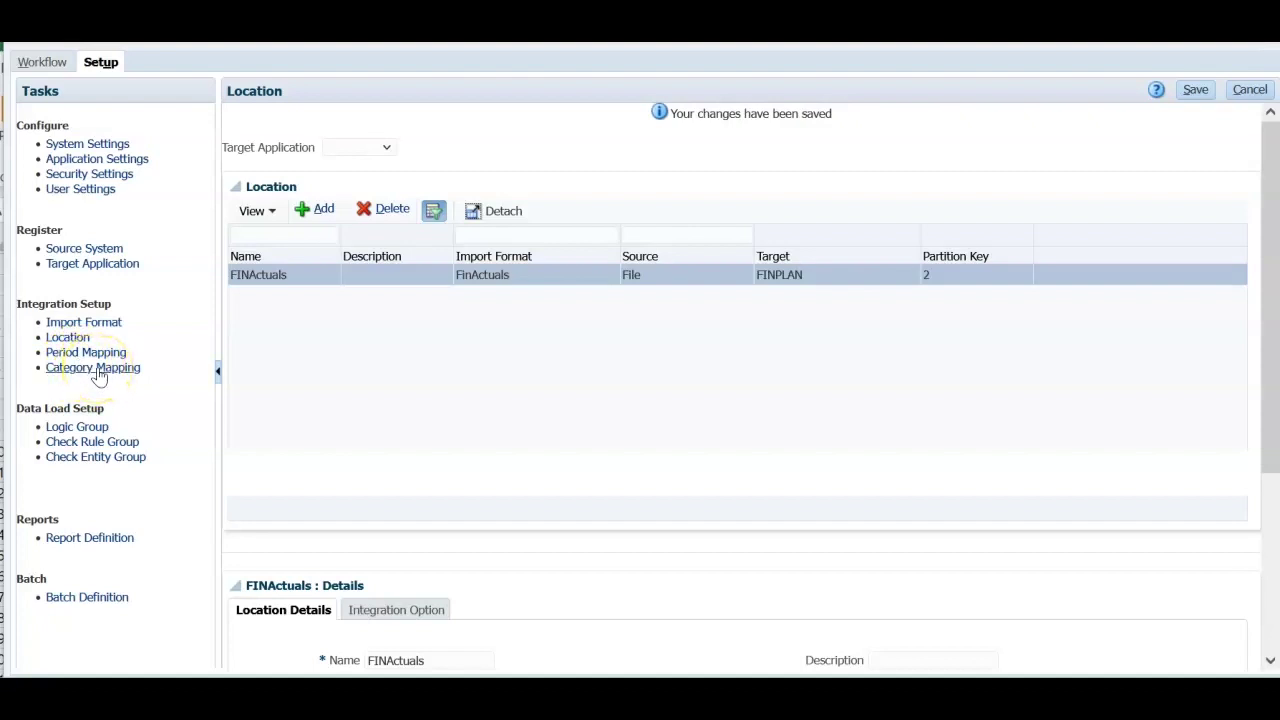
Open the Period Mapping page under Integration Setup.
click(98, 347)
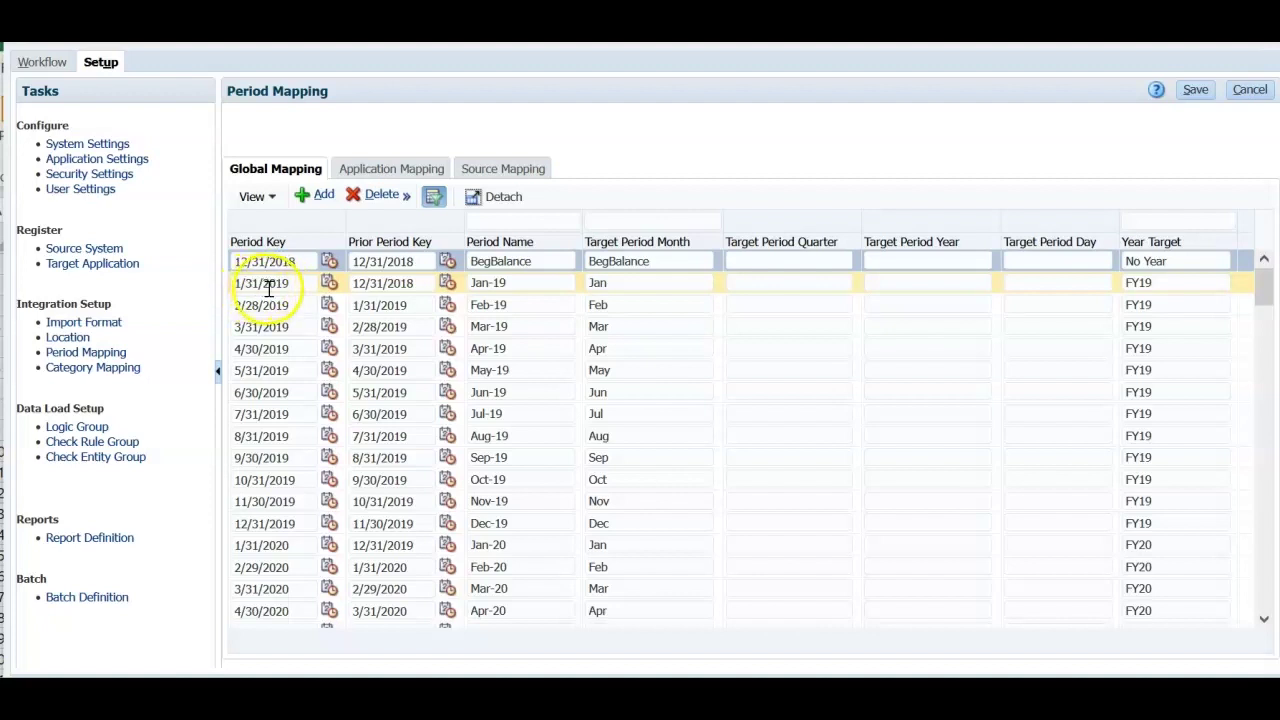
Inspect the Global period mappings from BegBalance through 2027, then show the Application Mapping view.
click(300, 262)
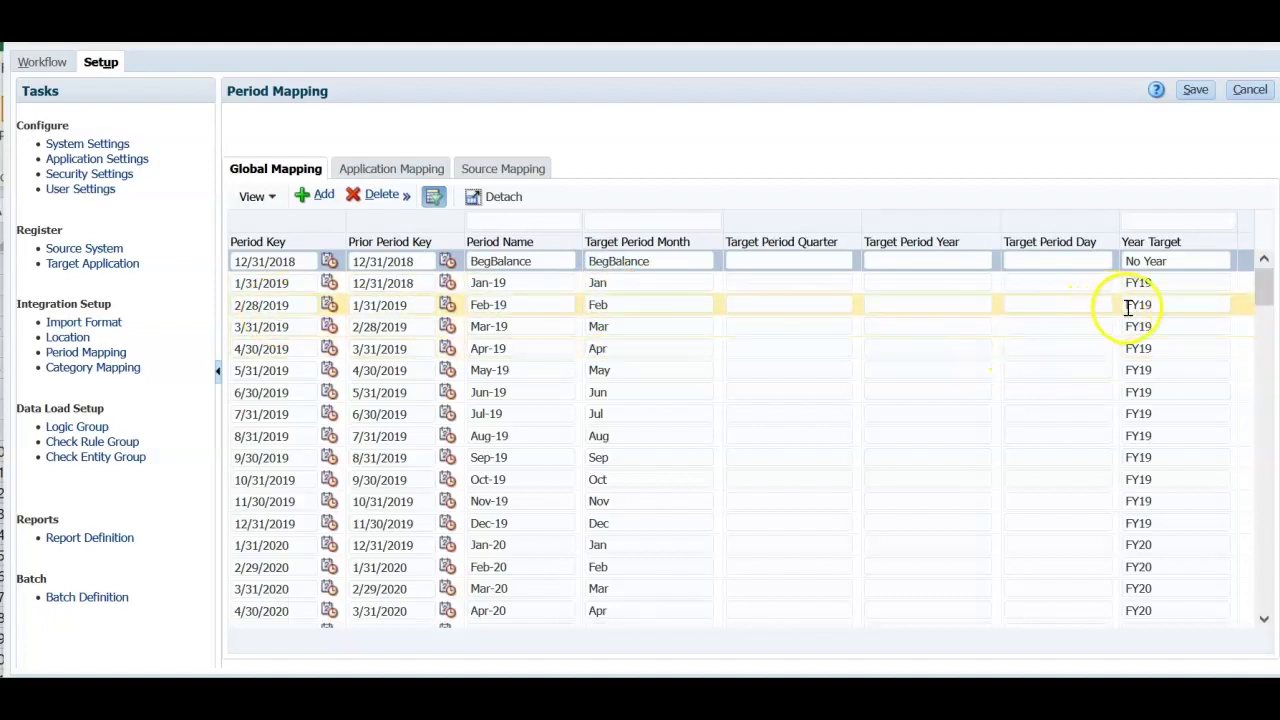
scroll(370, 305, down, 3)
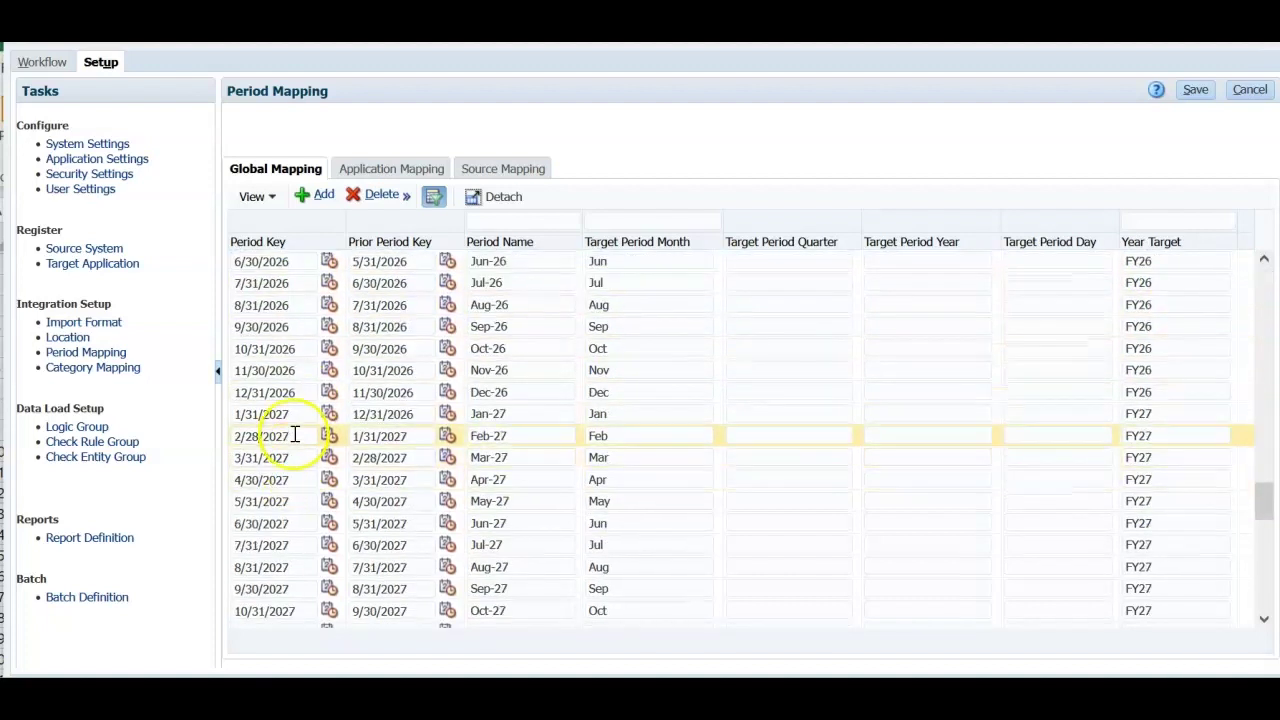
click(350, 172)
Choose FINPLAN as target application and add a period mapping row with key Feb-21.
click(390, 210)
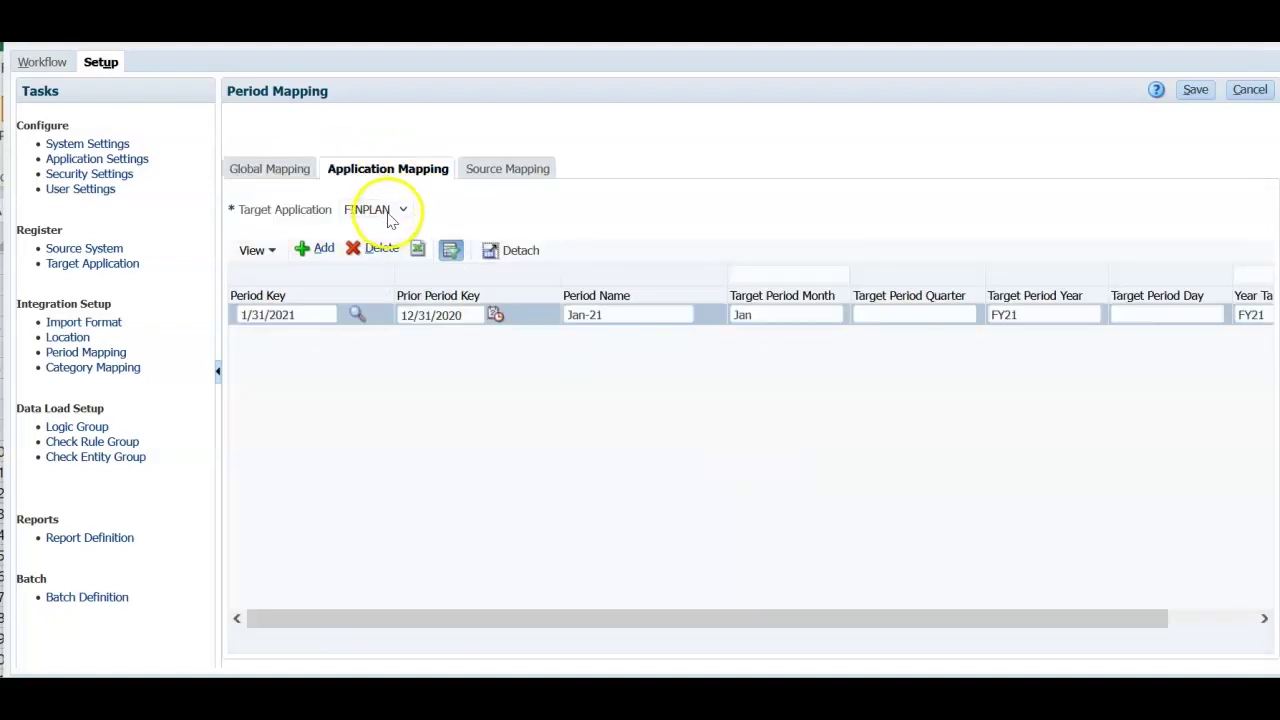
click(383, 232)
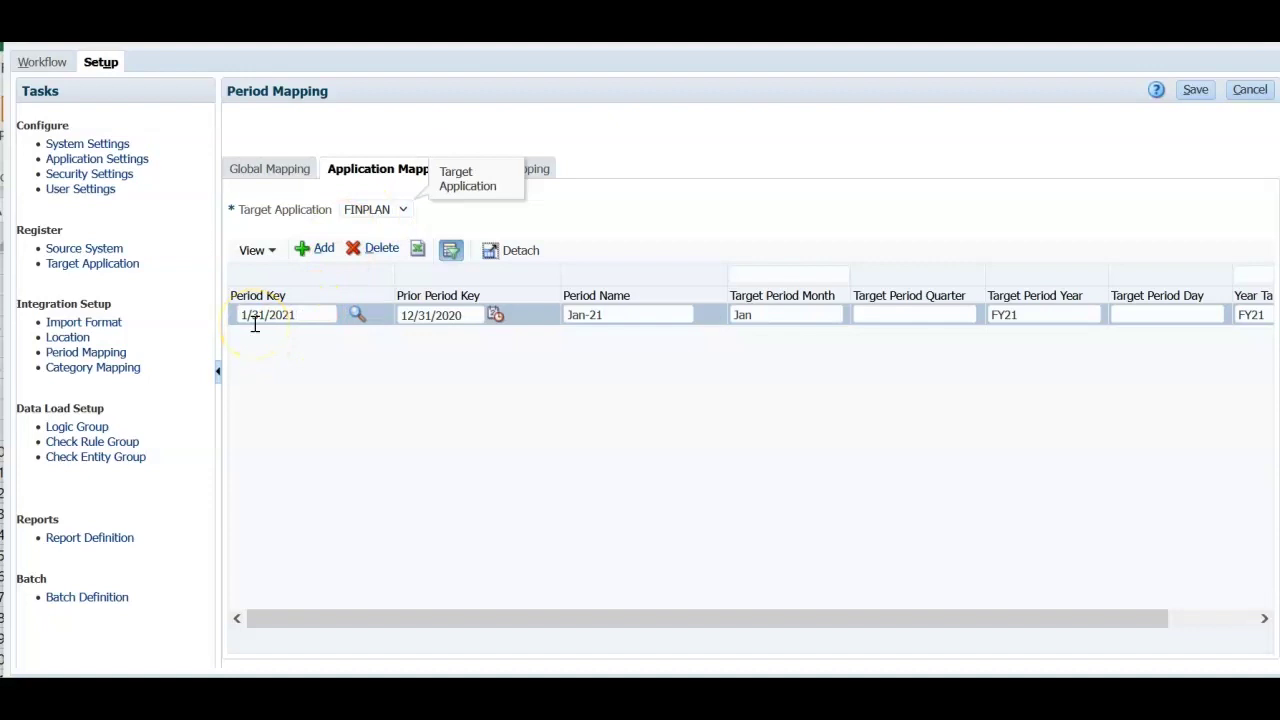
click(316, 248)
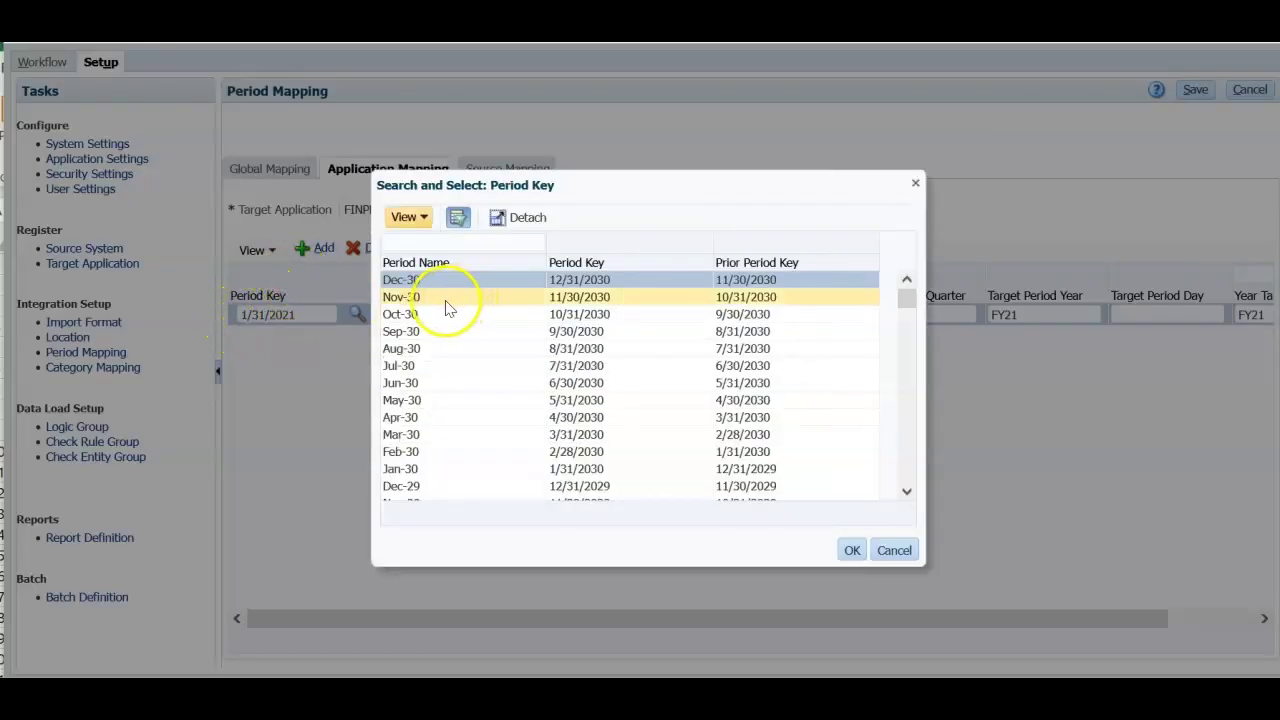
drag(908, 300, 908, 446)
click(405, 396)
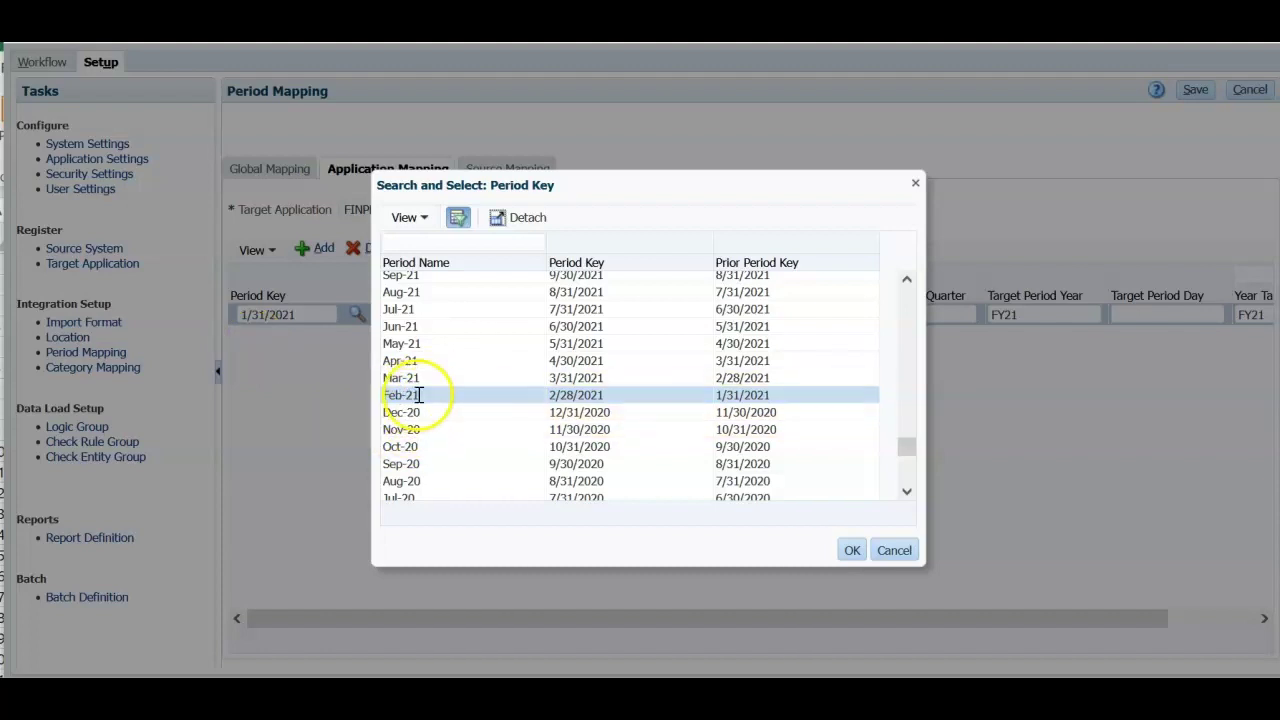
click(851, 550)
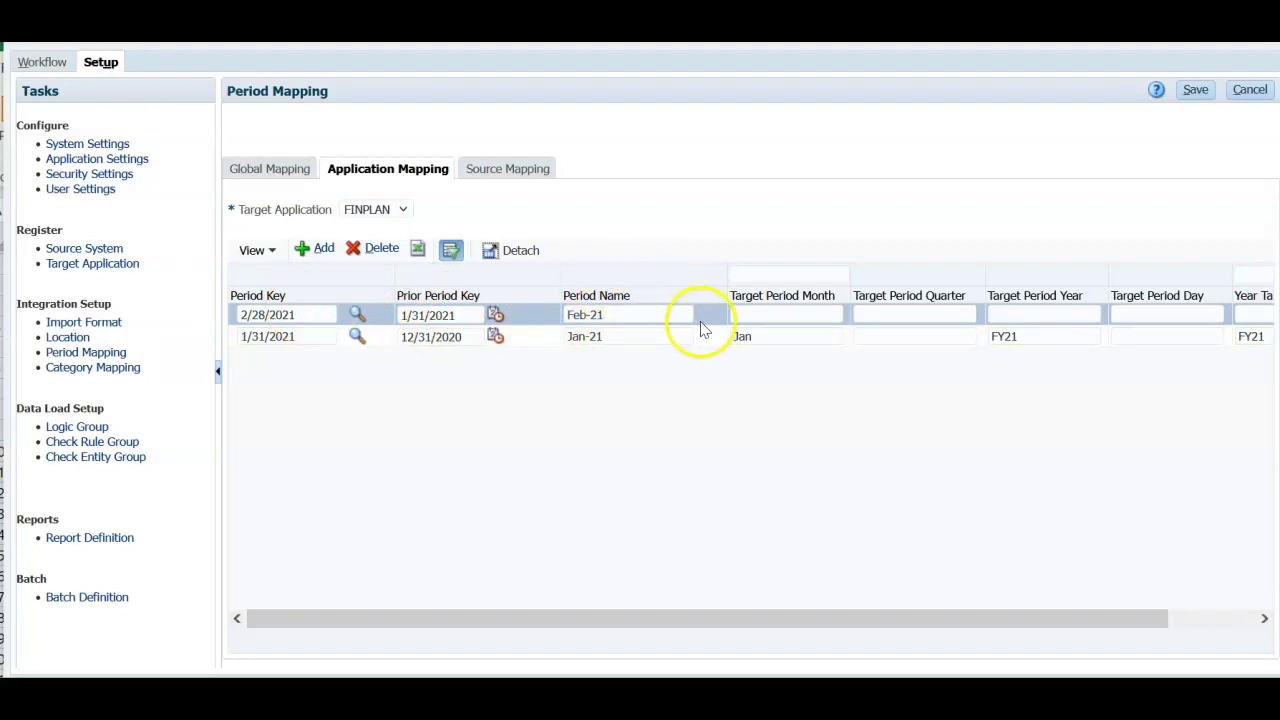
Give the Feb-21 row target month Feb and year FY21, and save it.
click(758, 316)
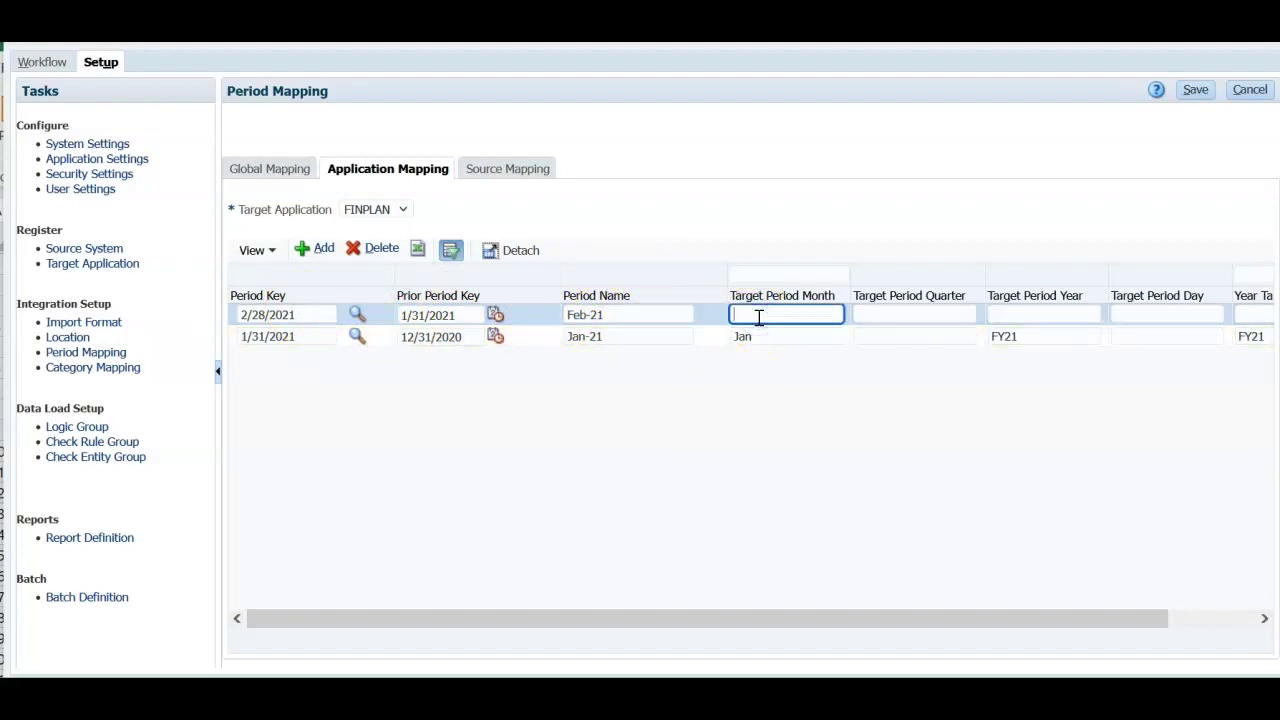
text(Feb)
click(1055, 317)
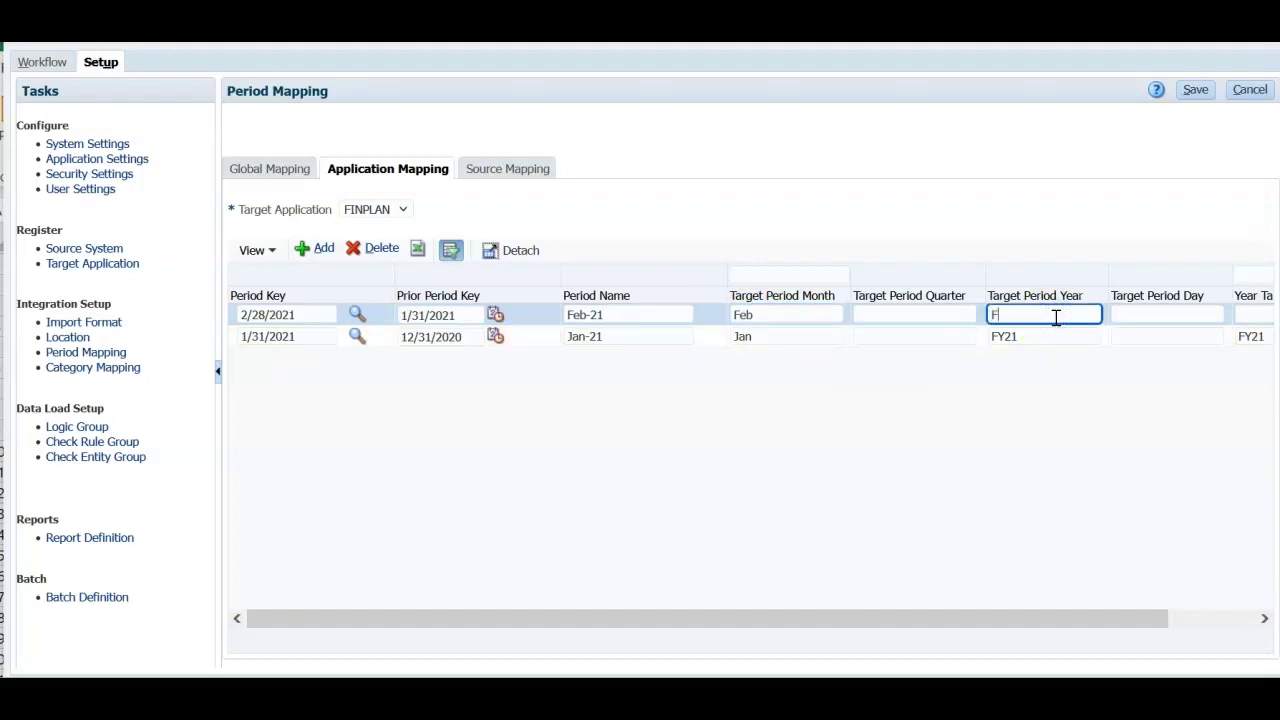
click(1256, 315)
text(FY21)
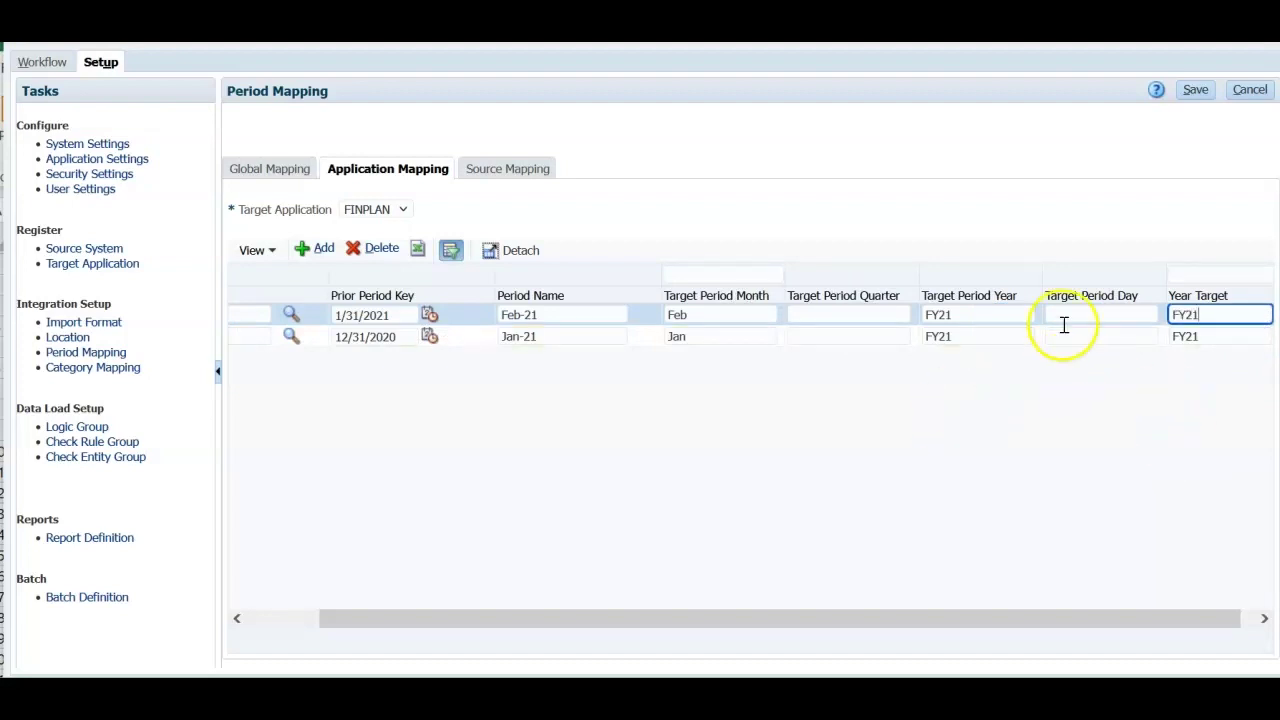
click(1195, 90)
Open Category Mapping and inspect the global categories Act, Actual and Current.
click(497, 168)
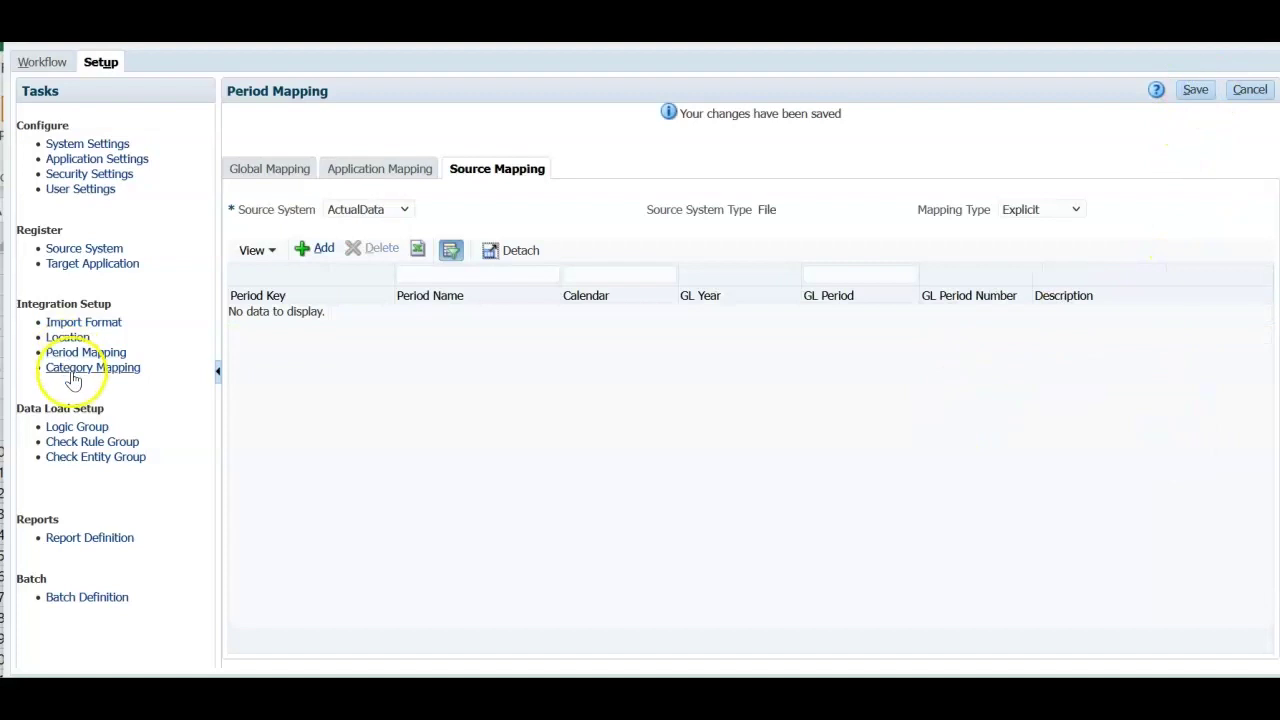
click(73, 370)
click(345, 170)
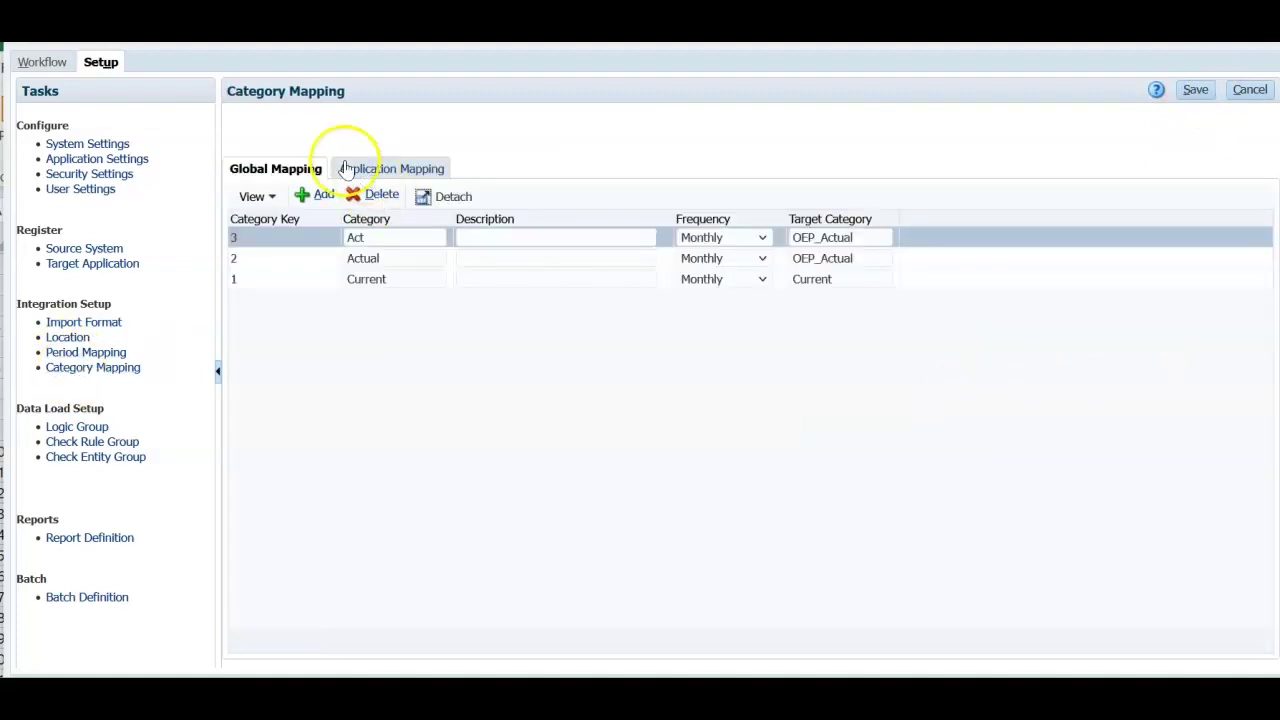
click(386, 255)
drag(391, 255, 336, 265)
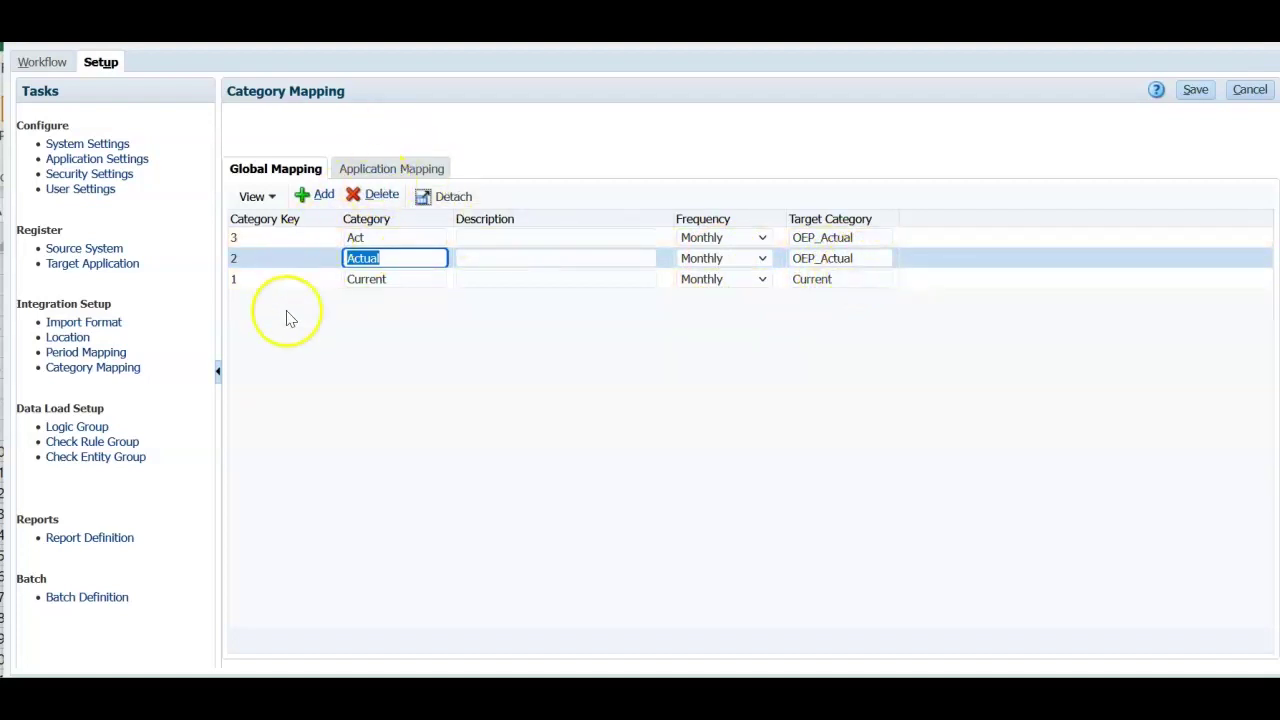
click(398, 169)
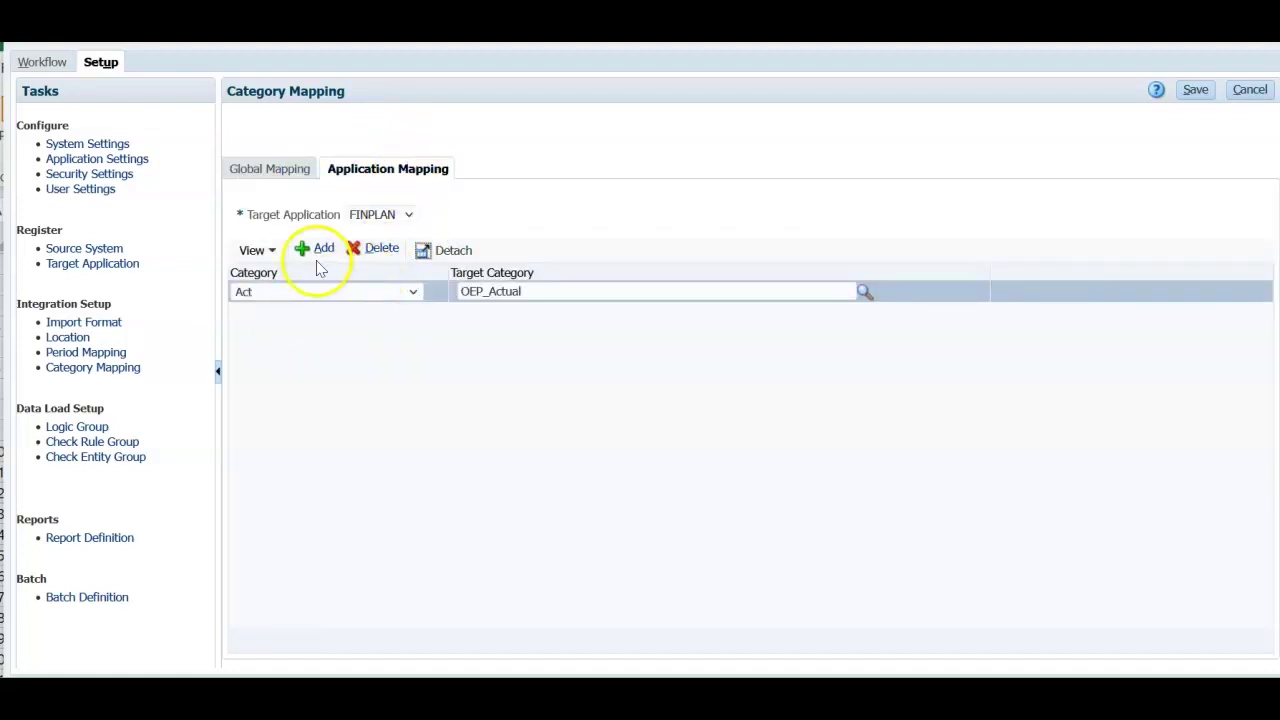
Add a blank FINPLAN category row, check the Category list, then discard the row.
click(320, 252)
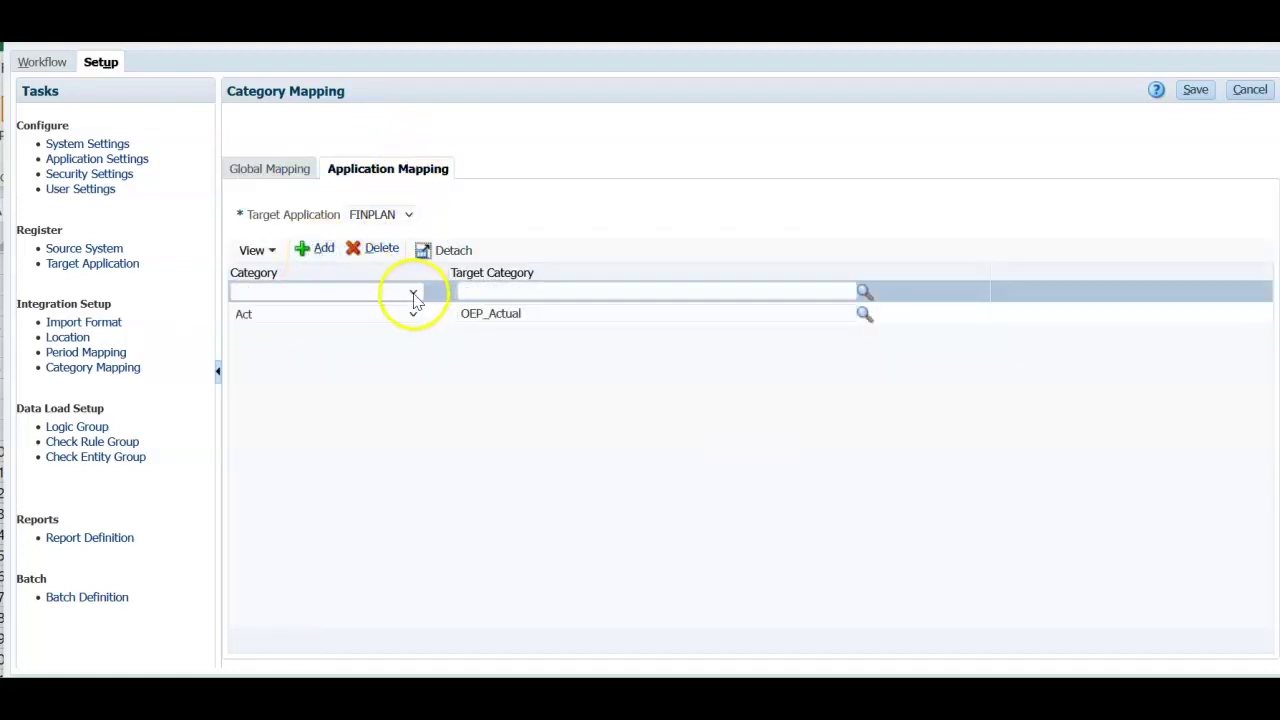
click(413, 294)
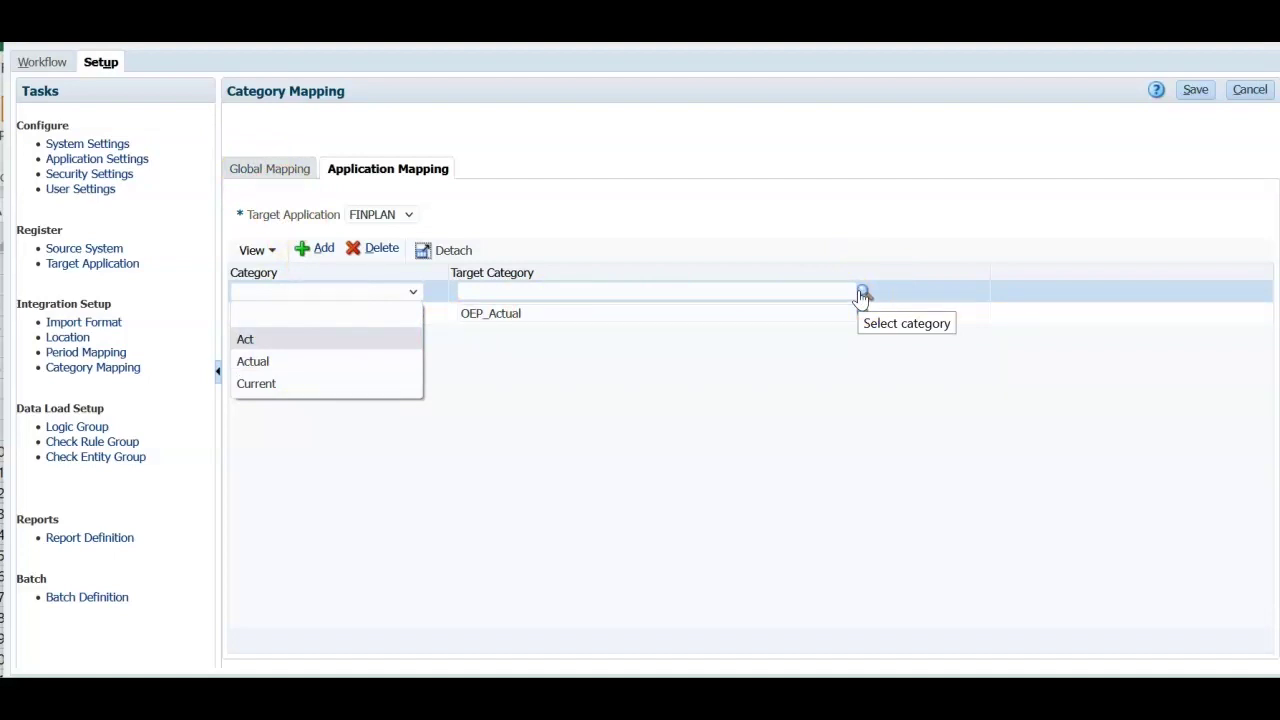
click(516, 320)
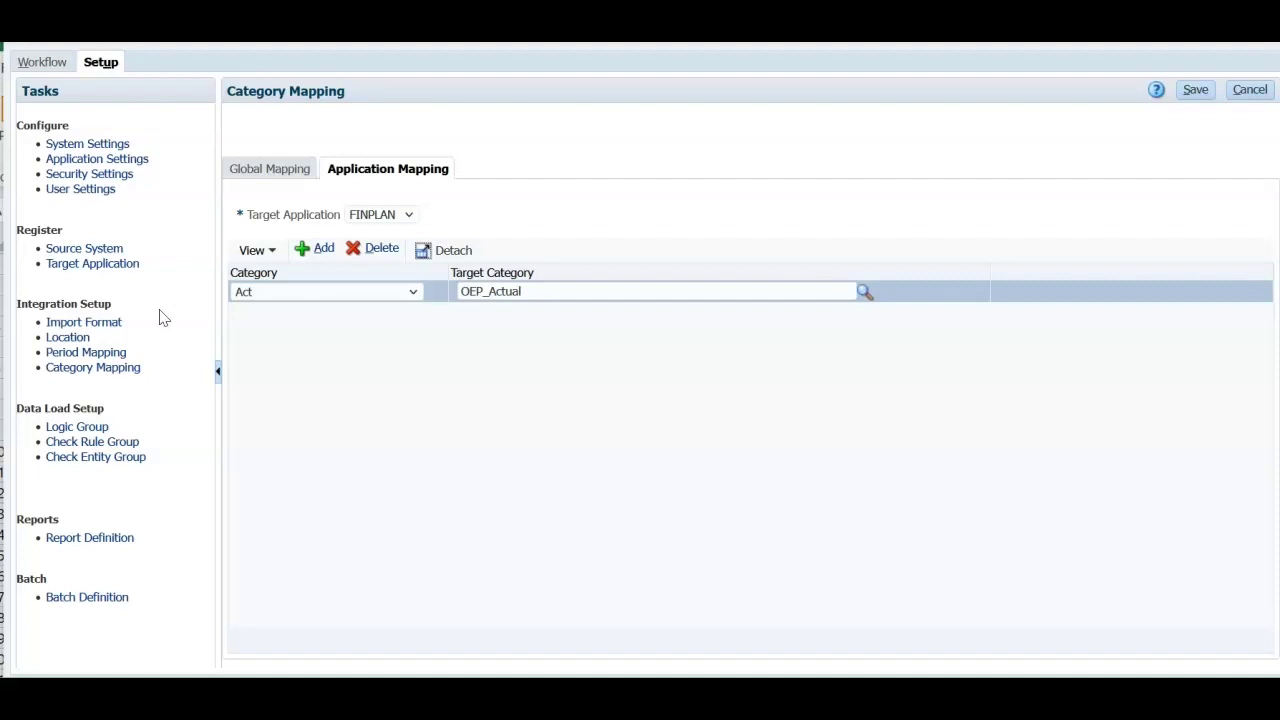
click(45, 63)
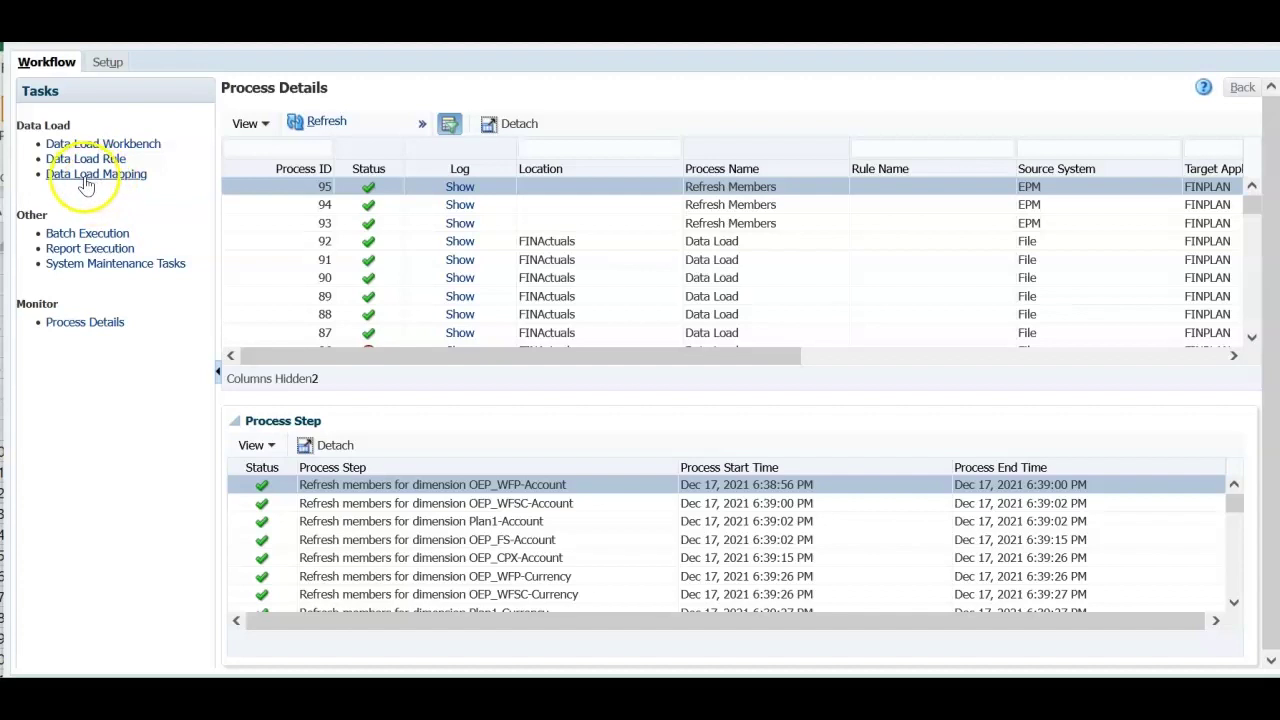
Open Data Load Mapping for FINActuals with Account as the dimension.
click(118, 176)
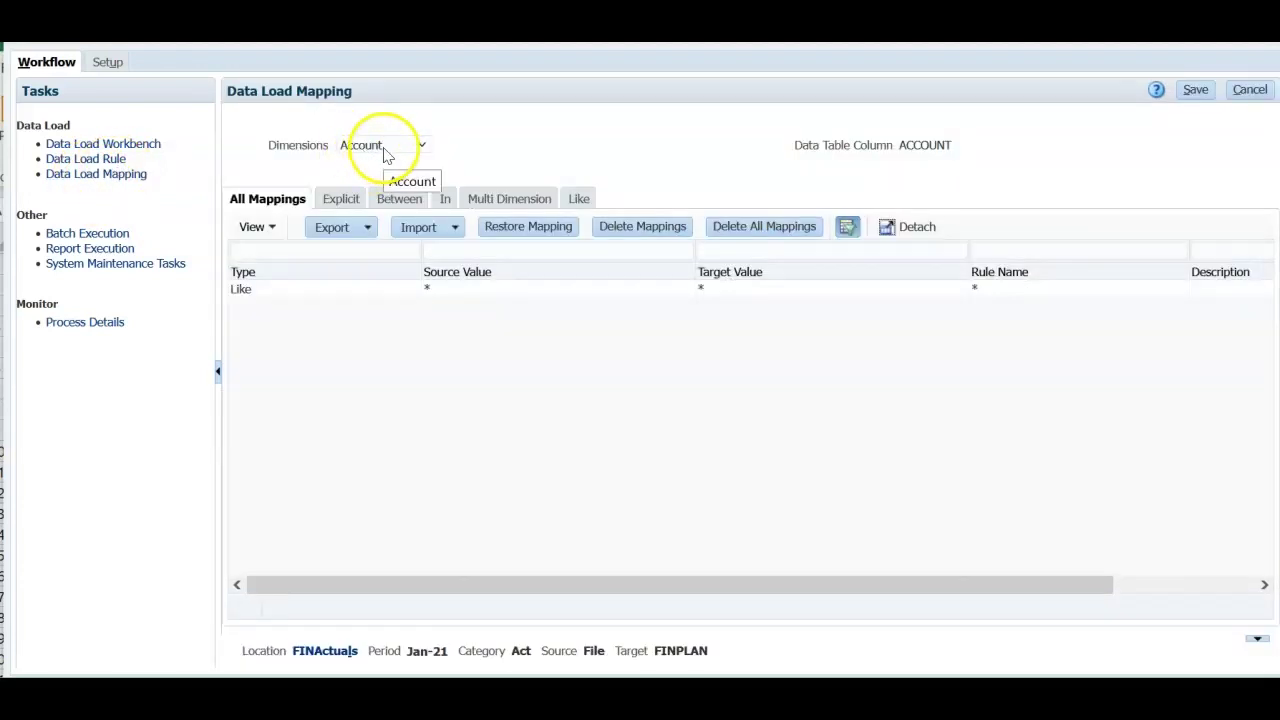
click(388, 152)
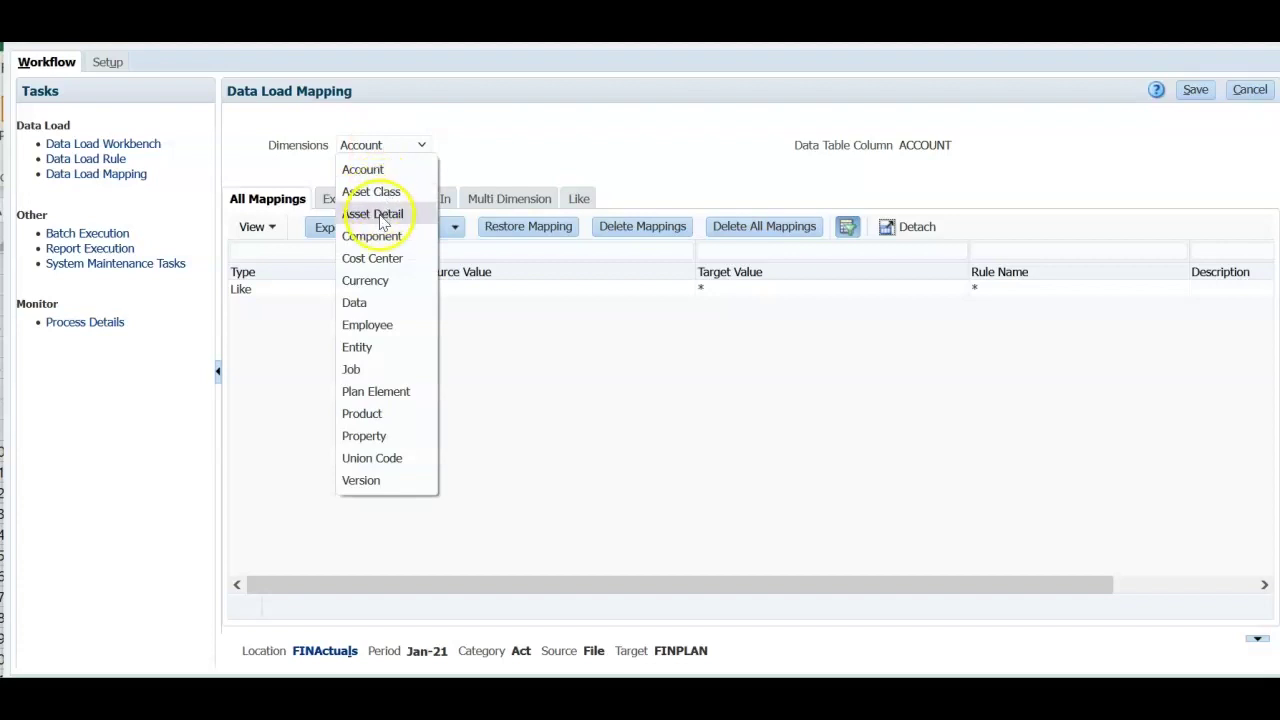
click(365, 170)
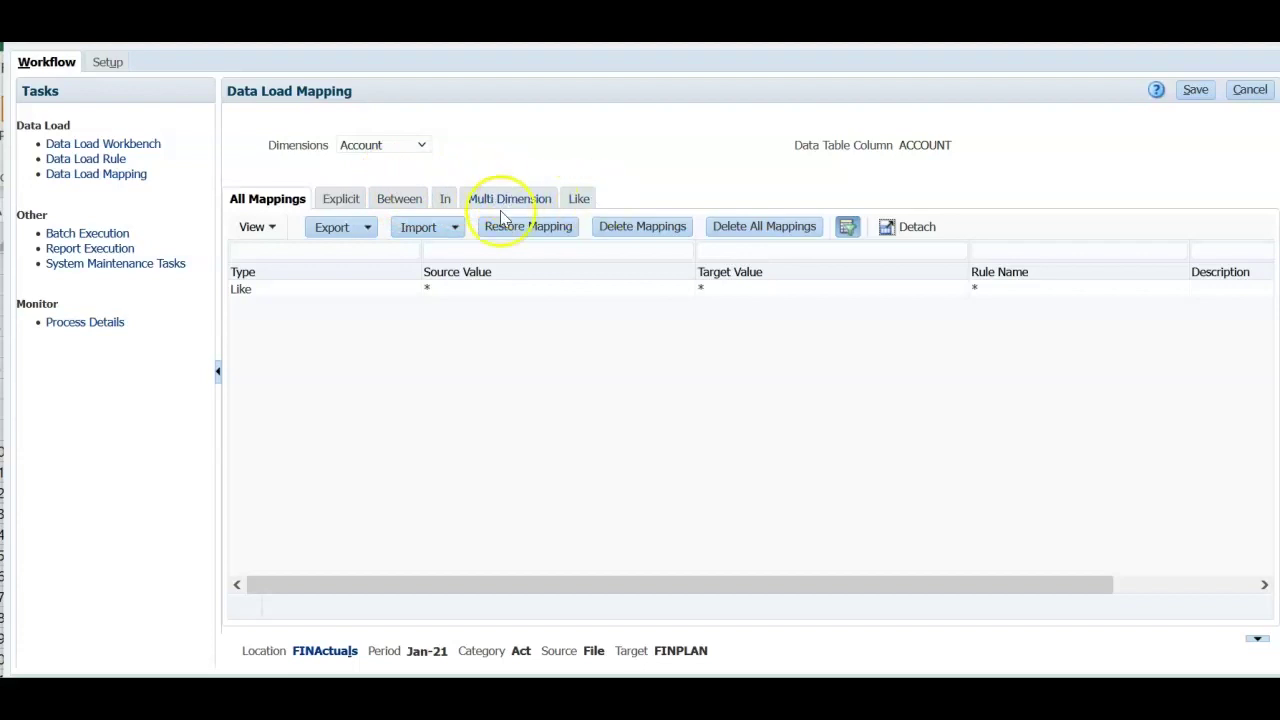
click(340, 199)
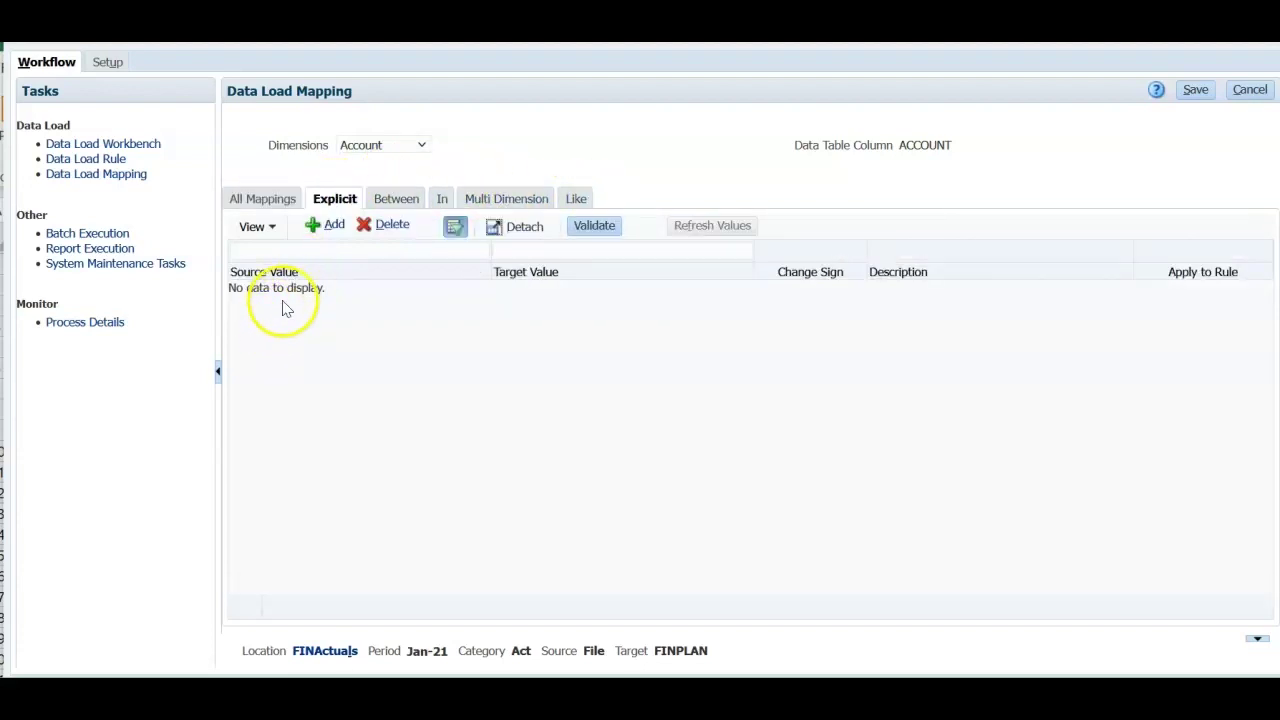
Add an explicit Account mapping from source A4010 to target Product Revenue.
click(331, 224)
click(372, 285)
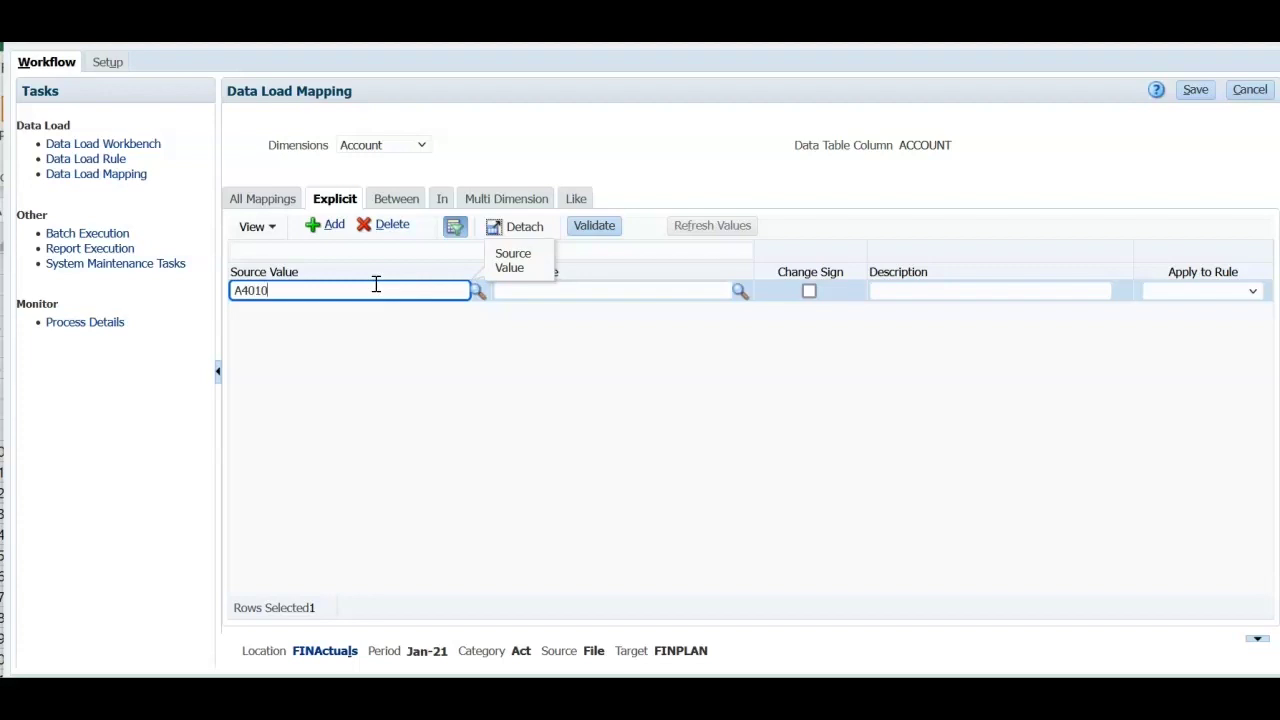
click(613, 290)
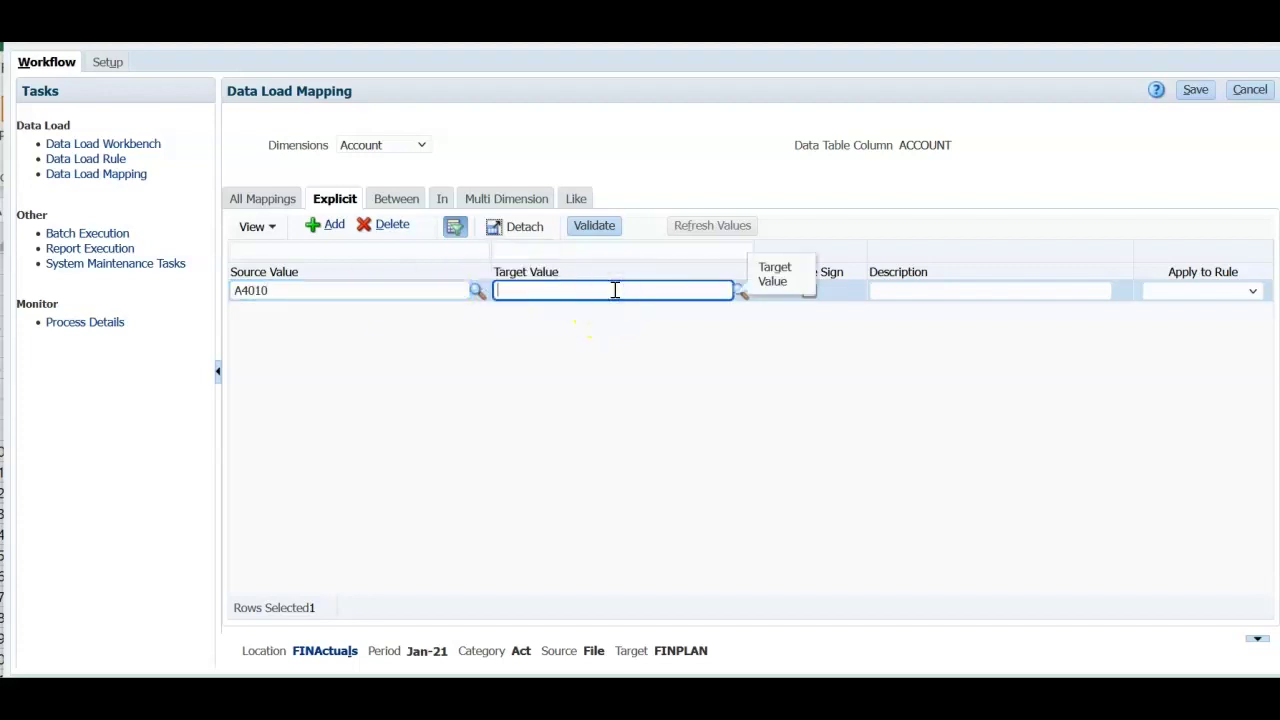
text(A40)
key(BackSpace)
key(BackSpace)
key(BackSpace)
text(P)
click(610, 298)
Add a Between Account mapping for source range A4000:A4100, then add a blank explicit row.
click(400, 198)
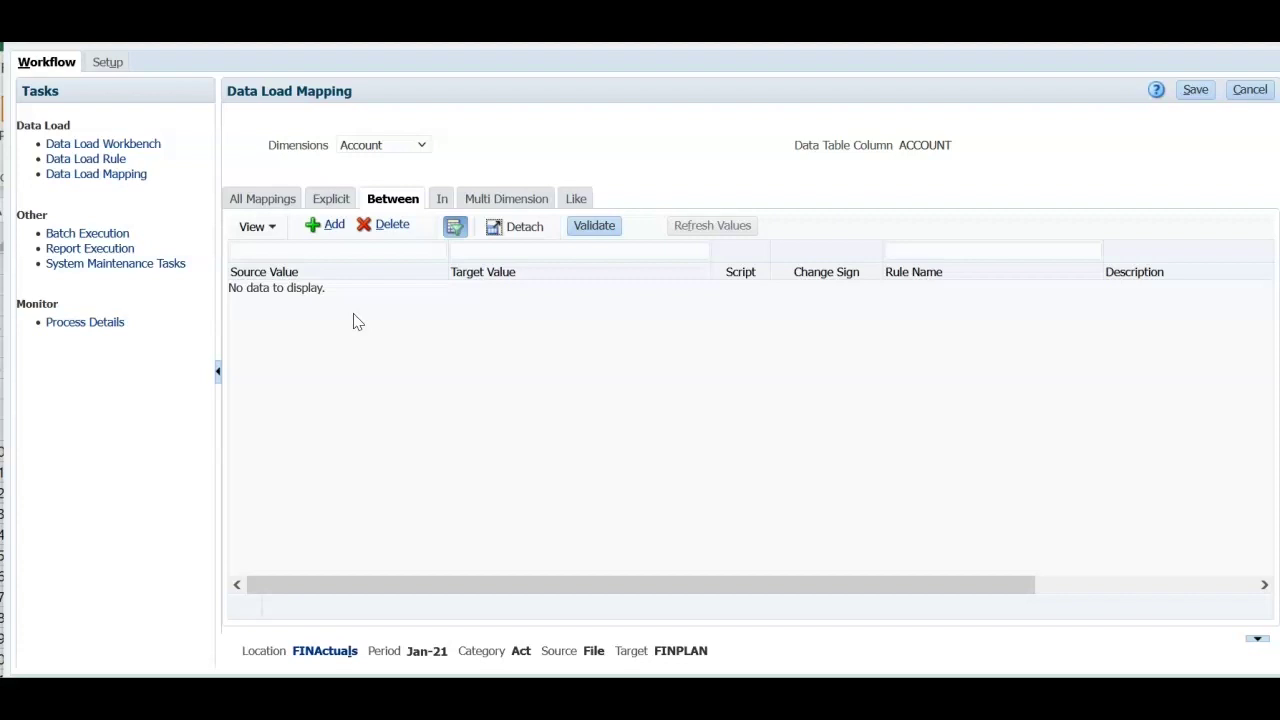
click(329, 225)
click(306, 293)
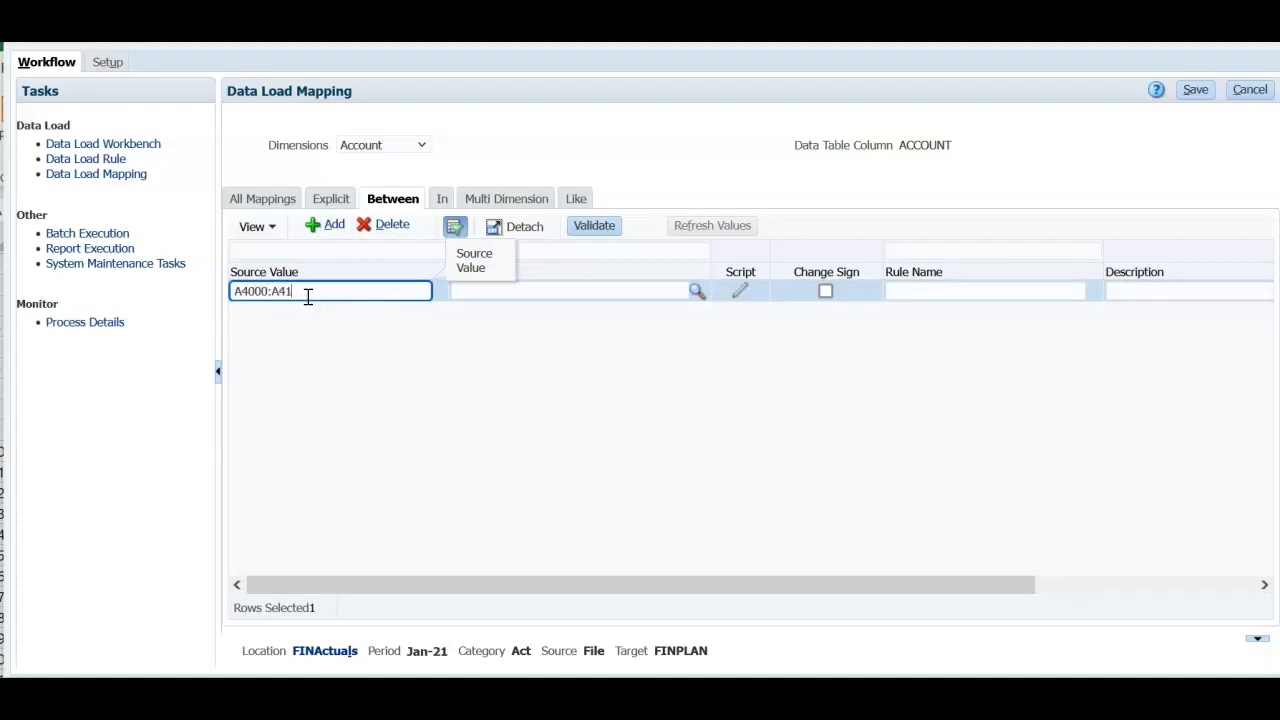
text(A4000:A4100)
click(514, 290)
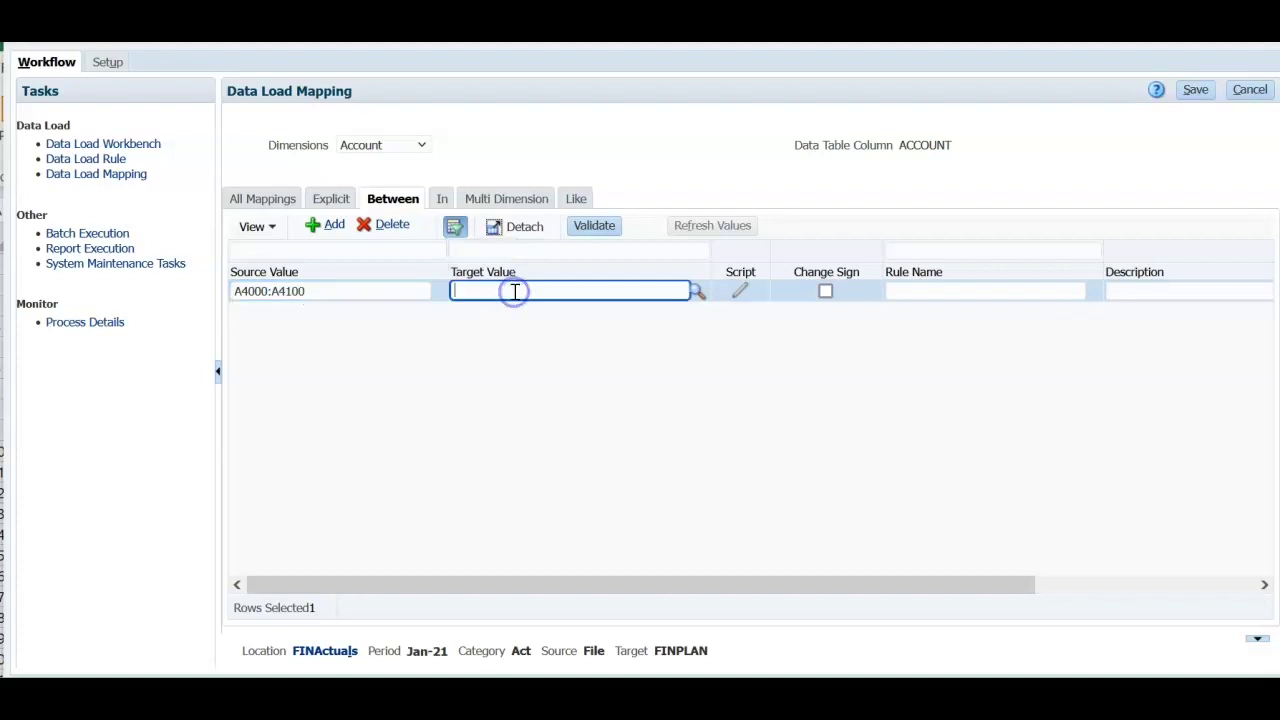
click(543, 340)
click(827, 299)
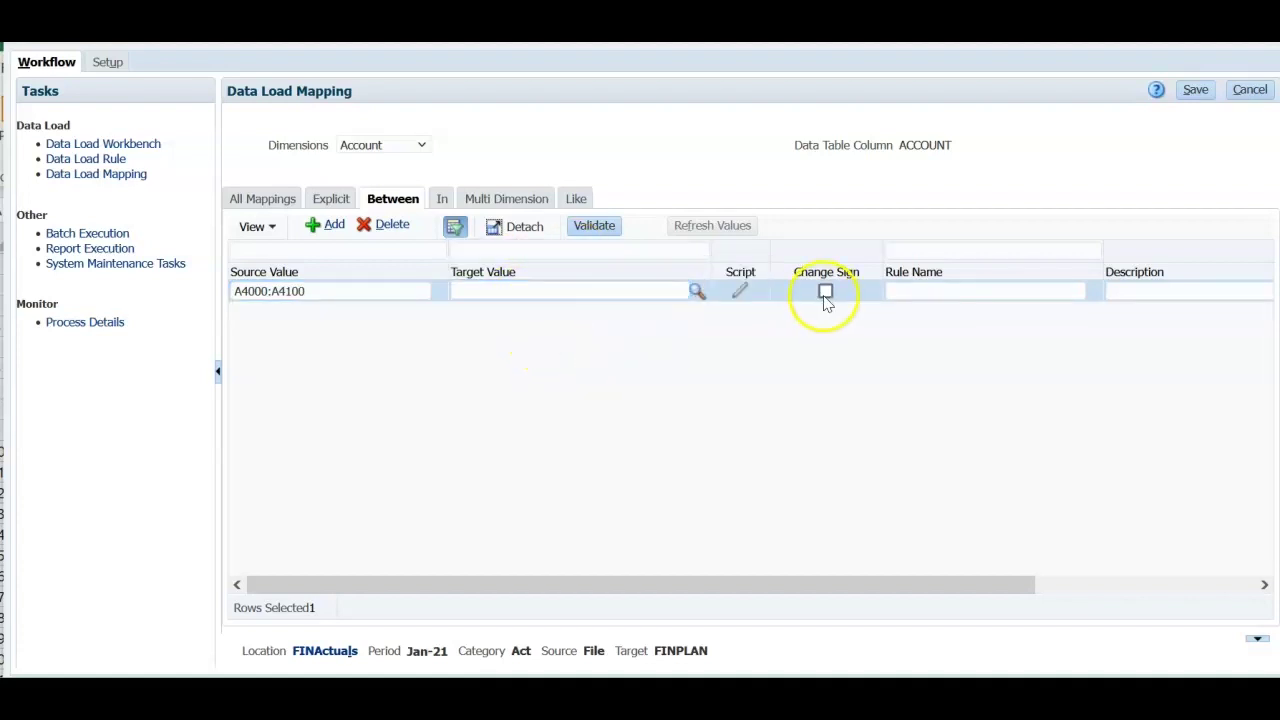
click(833, 300)
click(334, 198)
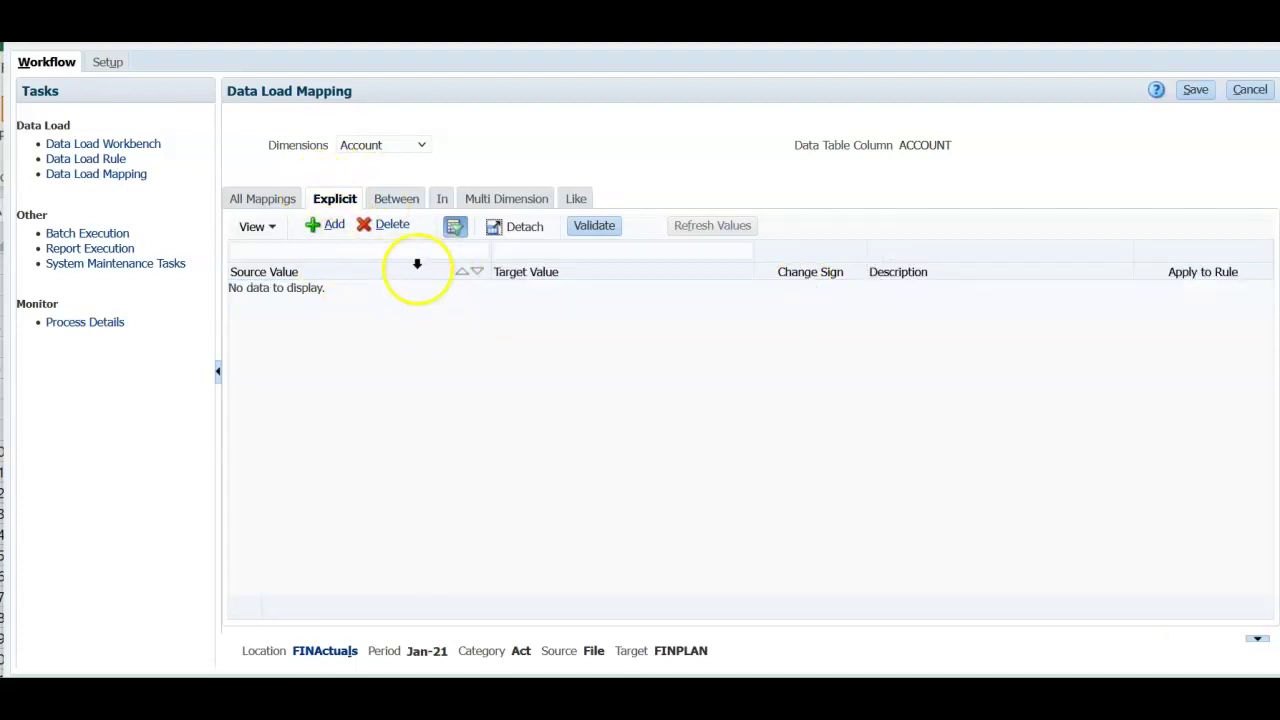
click(331, 224)
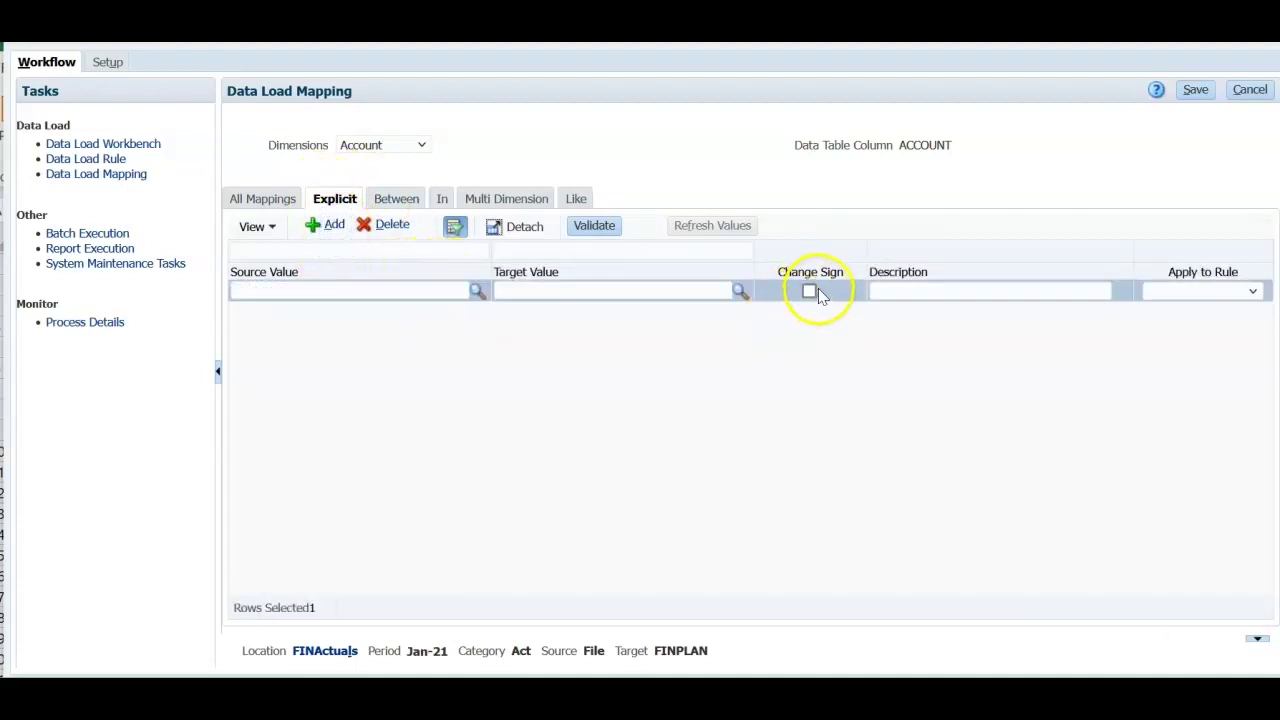
Add an In Account mapping with source accounts A4001, A4007.
click(442, 198)
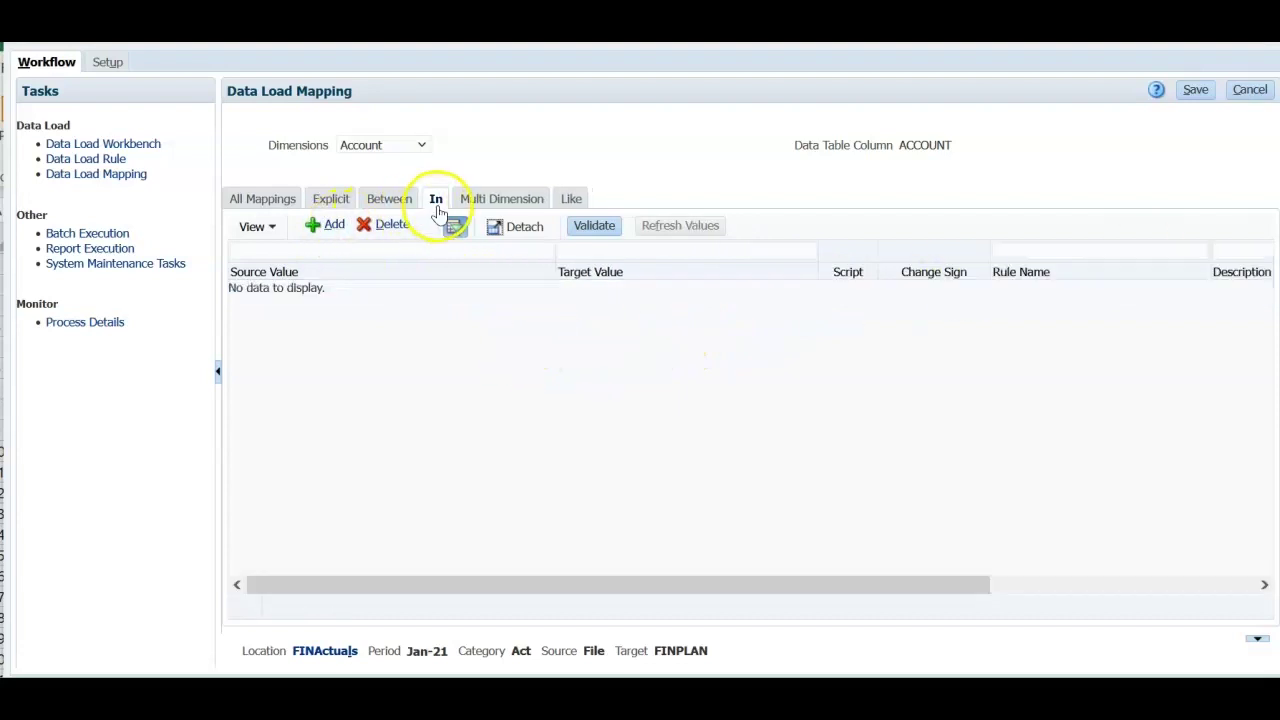
click(331, 226)
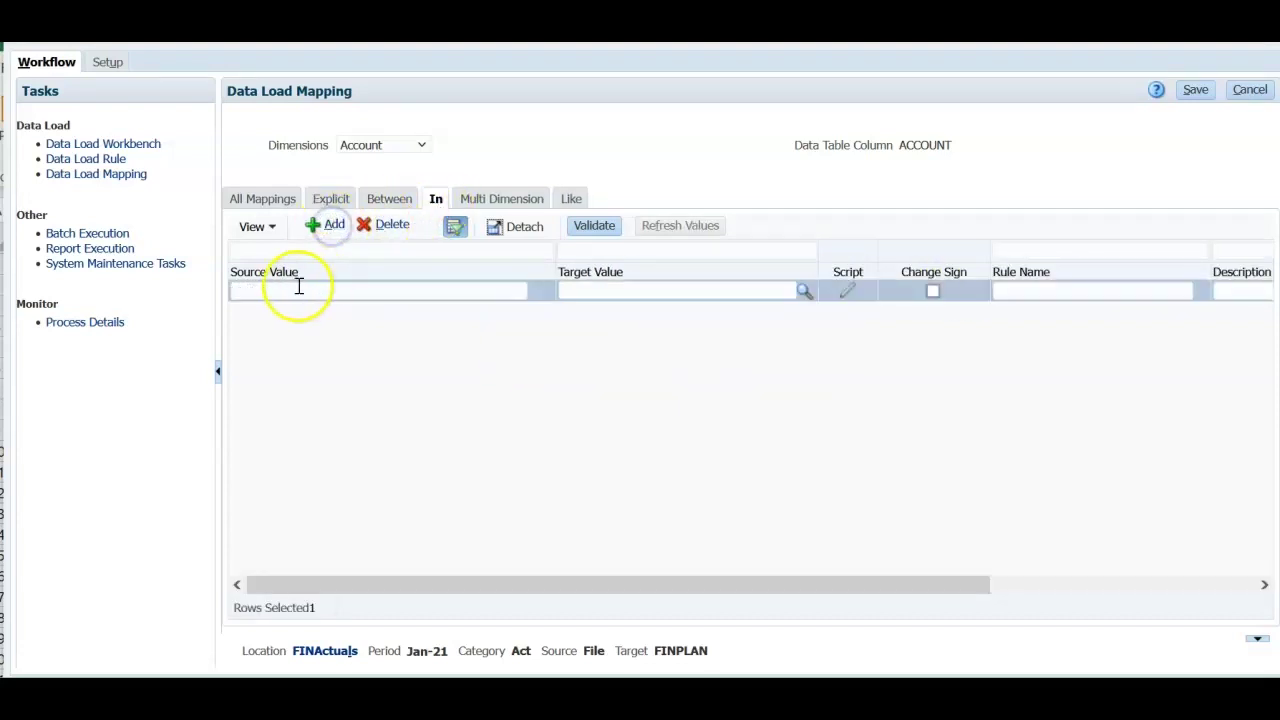
click(290, 291)
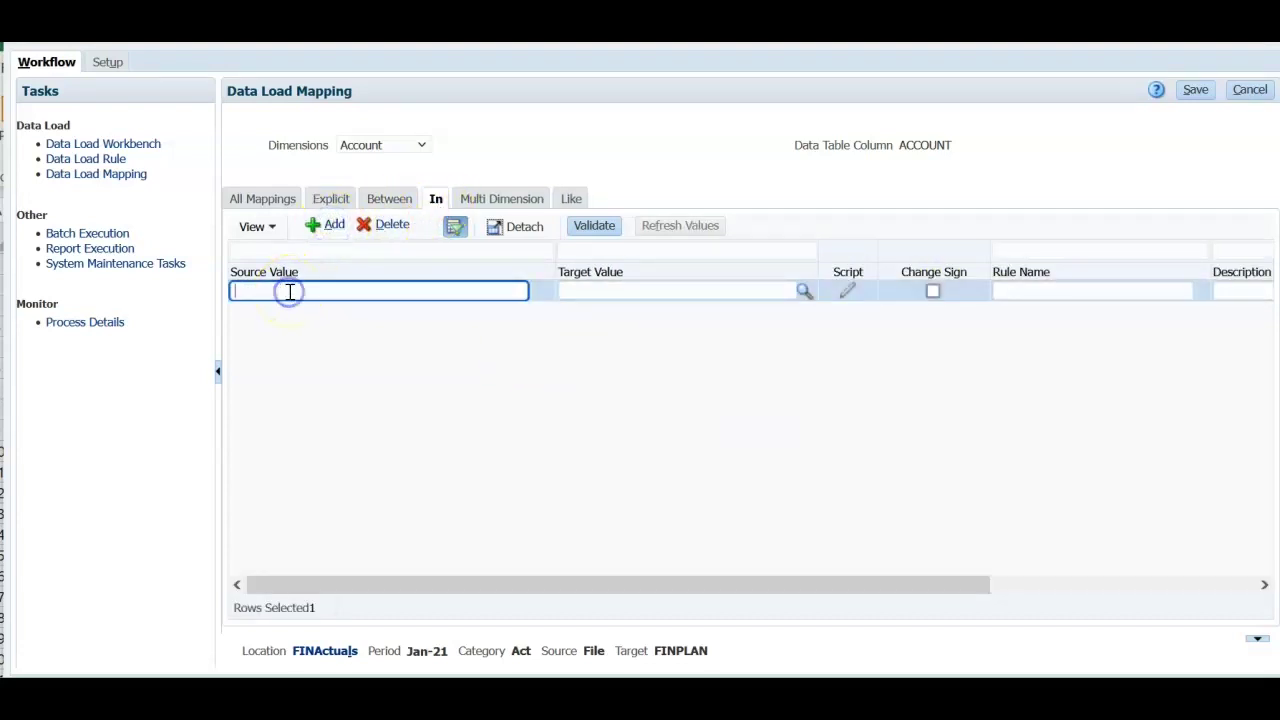
text(A)
text(4001, A4007)
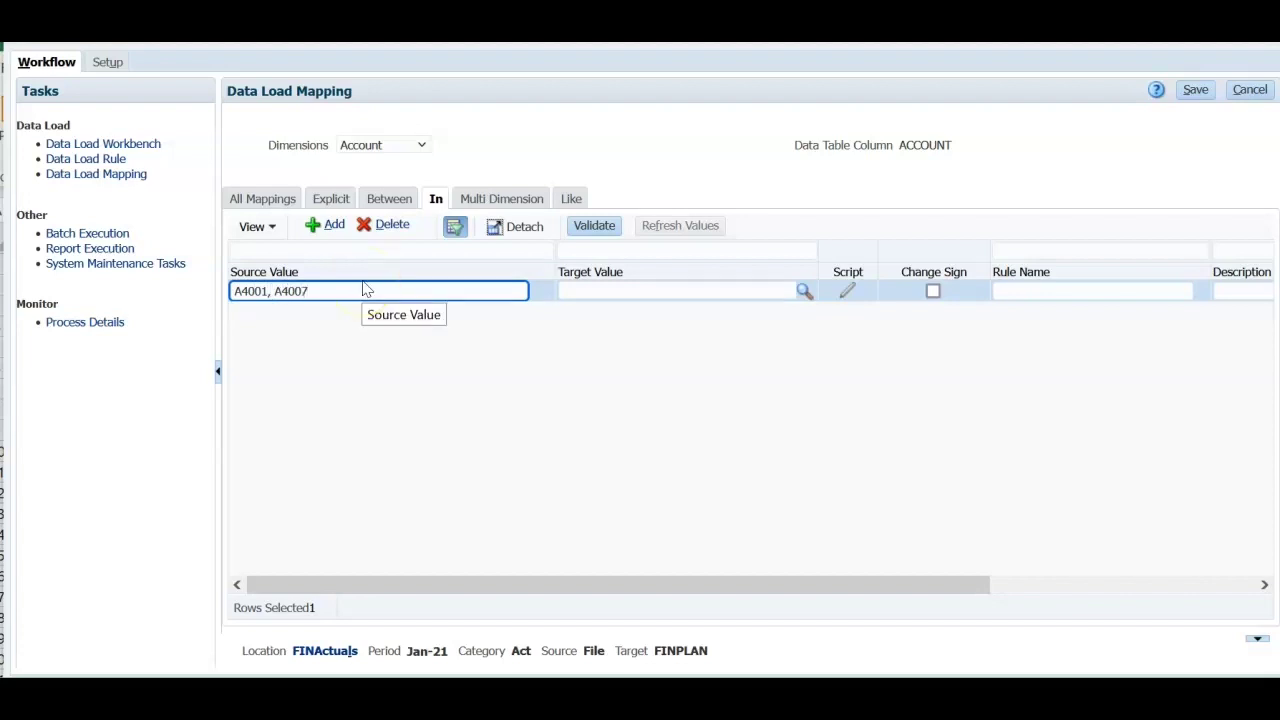
text(,)
click(366, 288)
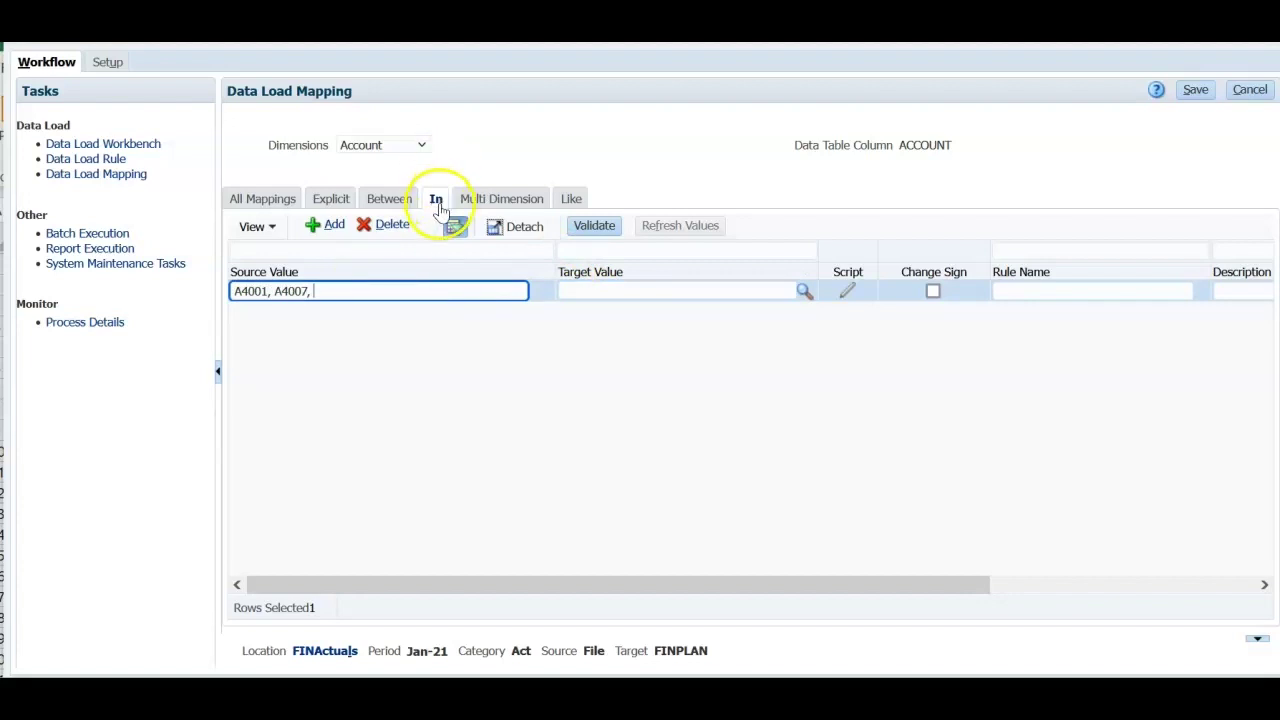
click(629, 288)
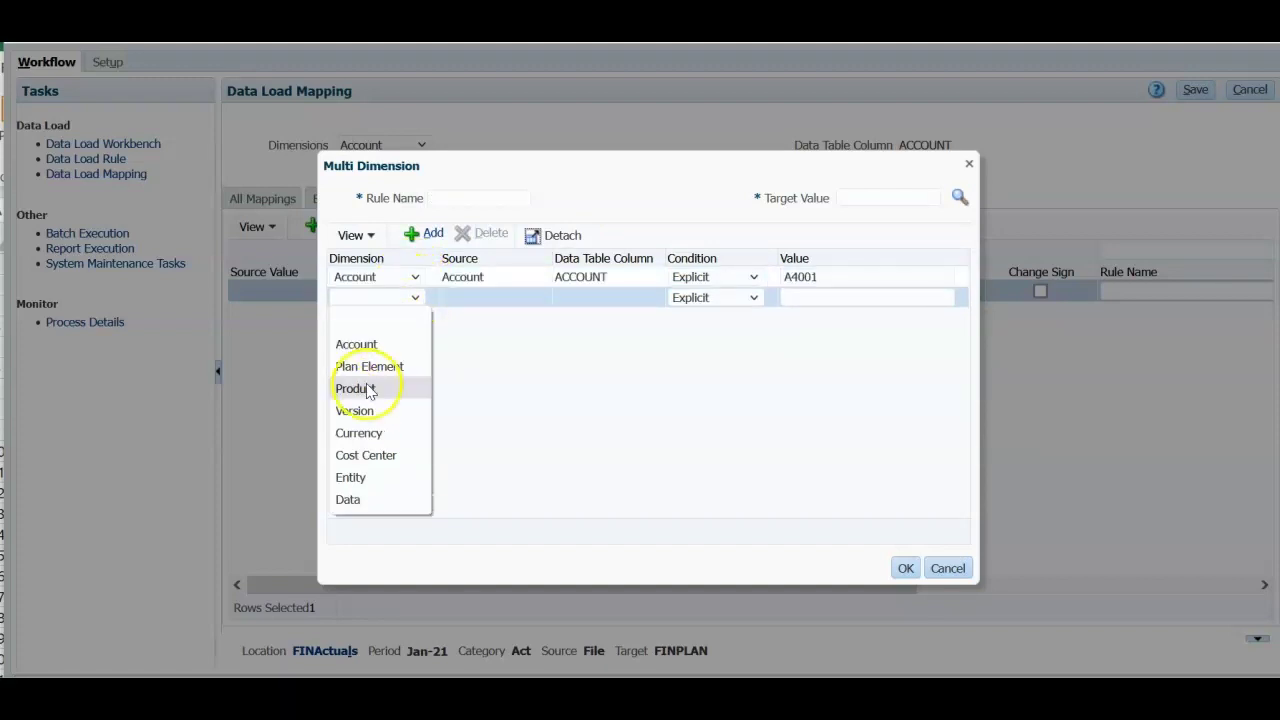
Set the second multi-dimension condition to Product, Explicit, Webcams.
click(356, 389)
click(831, 298)
text(Webcams)
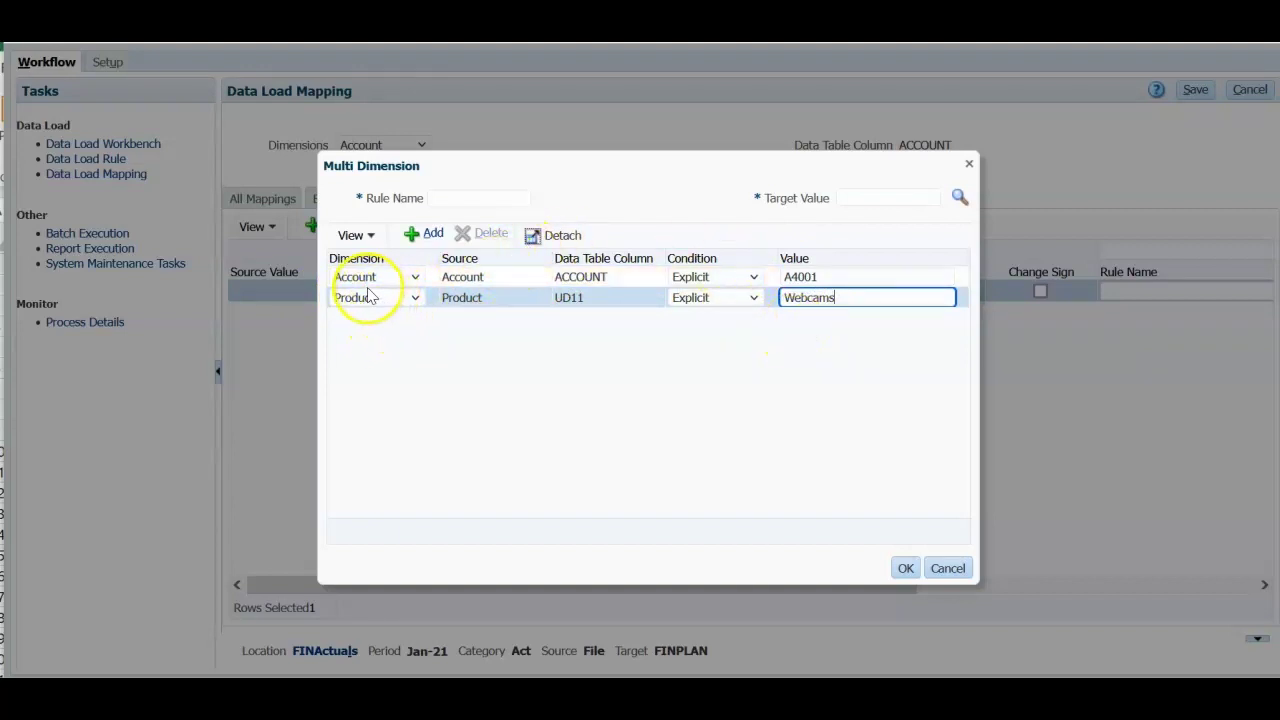
Close the multi-dimension mapping and inspect the Account Like mapping of source * to target *.
click(905, 568)
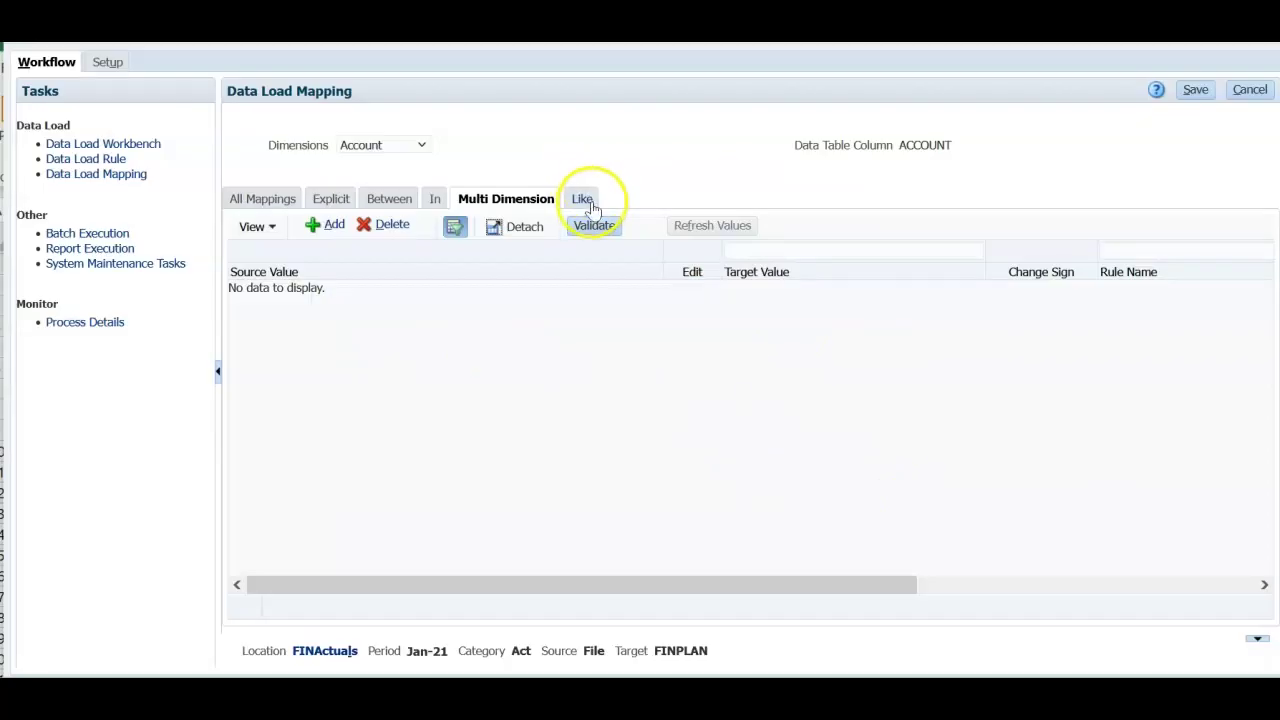
click(590, 205)
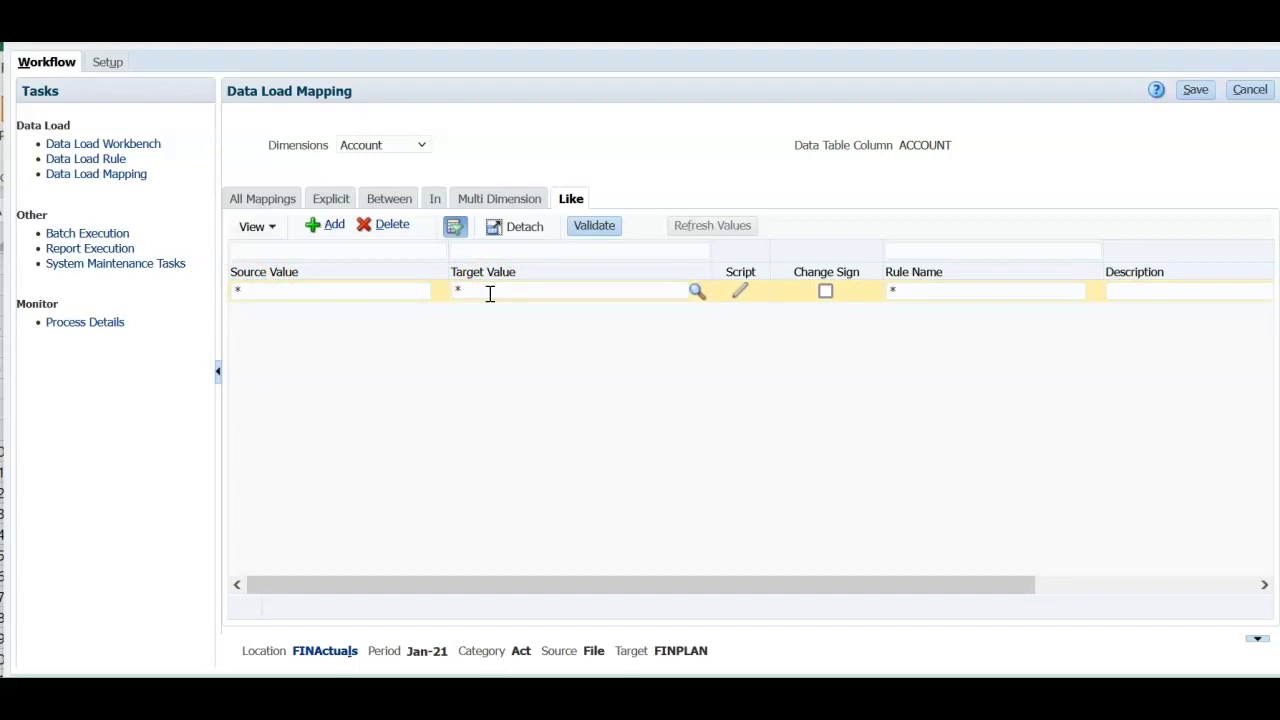
click(454, 295)
click(345, 312)
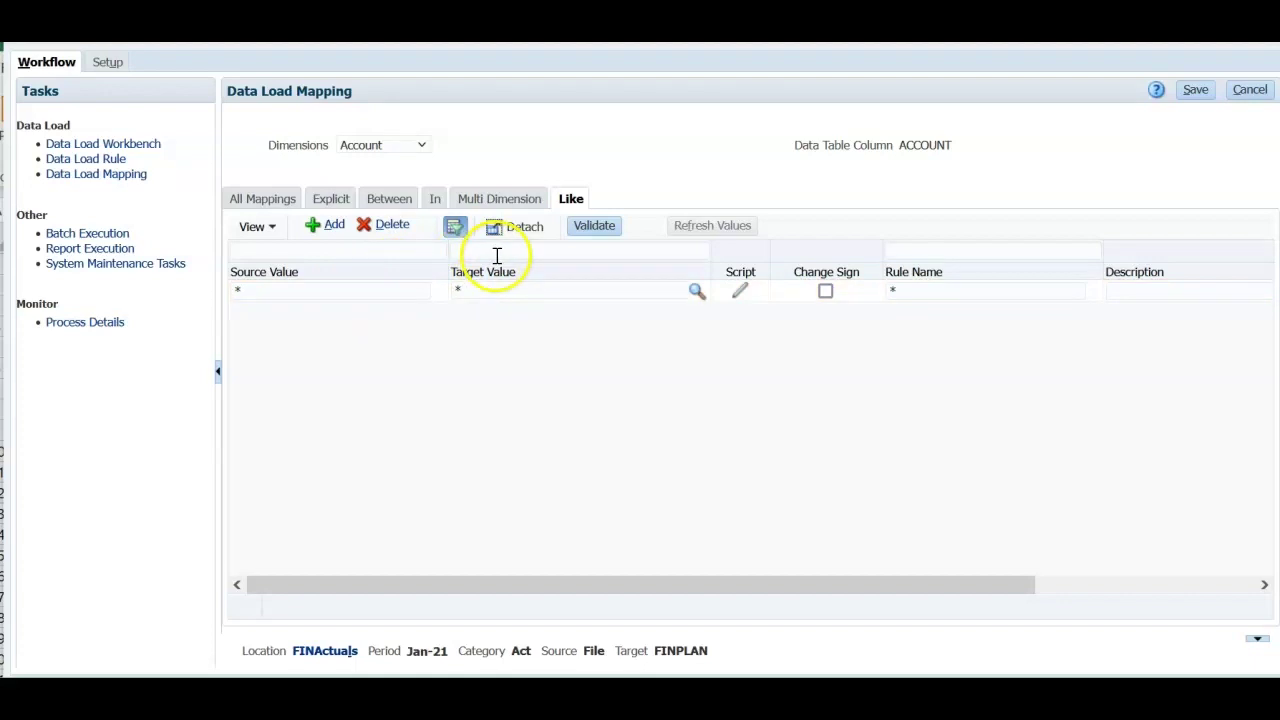
click(569, 212)
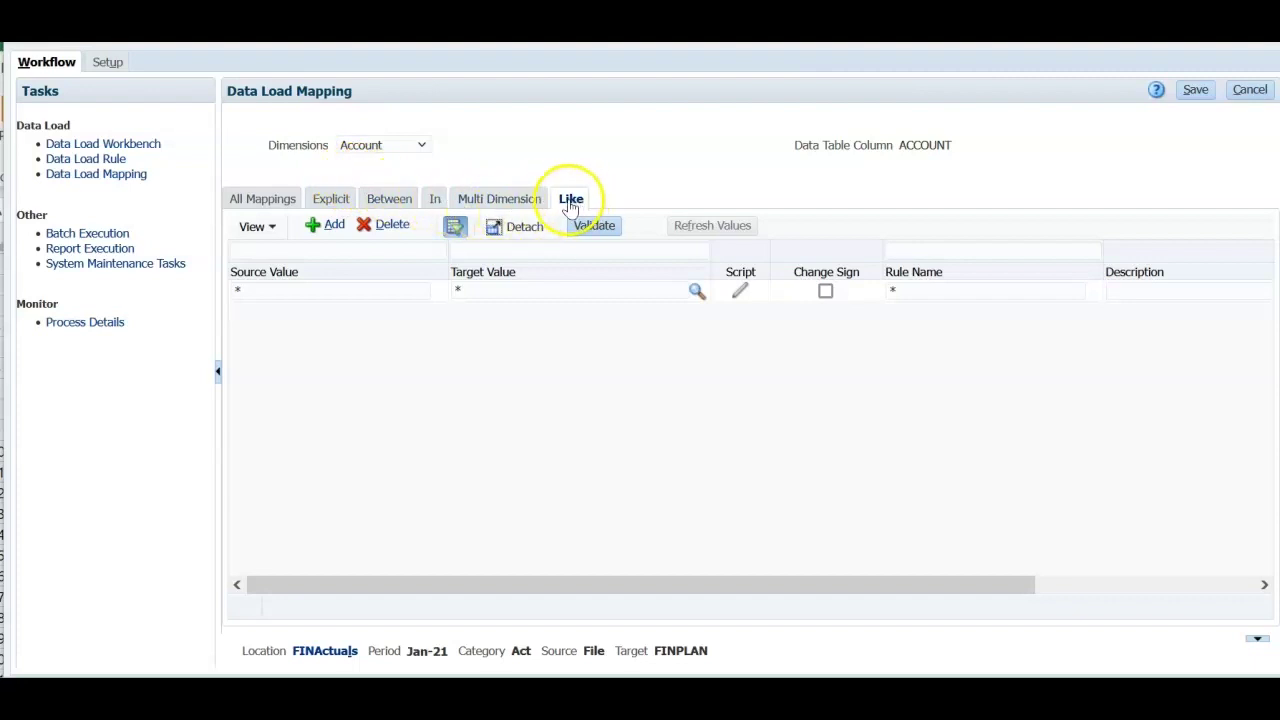
List all Account mappings, then switch the dimension to Cost Center to review its mappings.
click(264, 199)
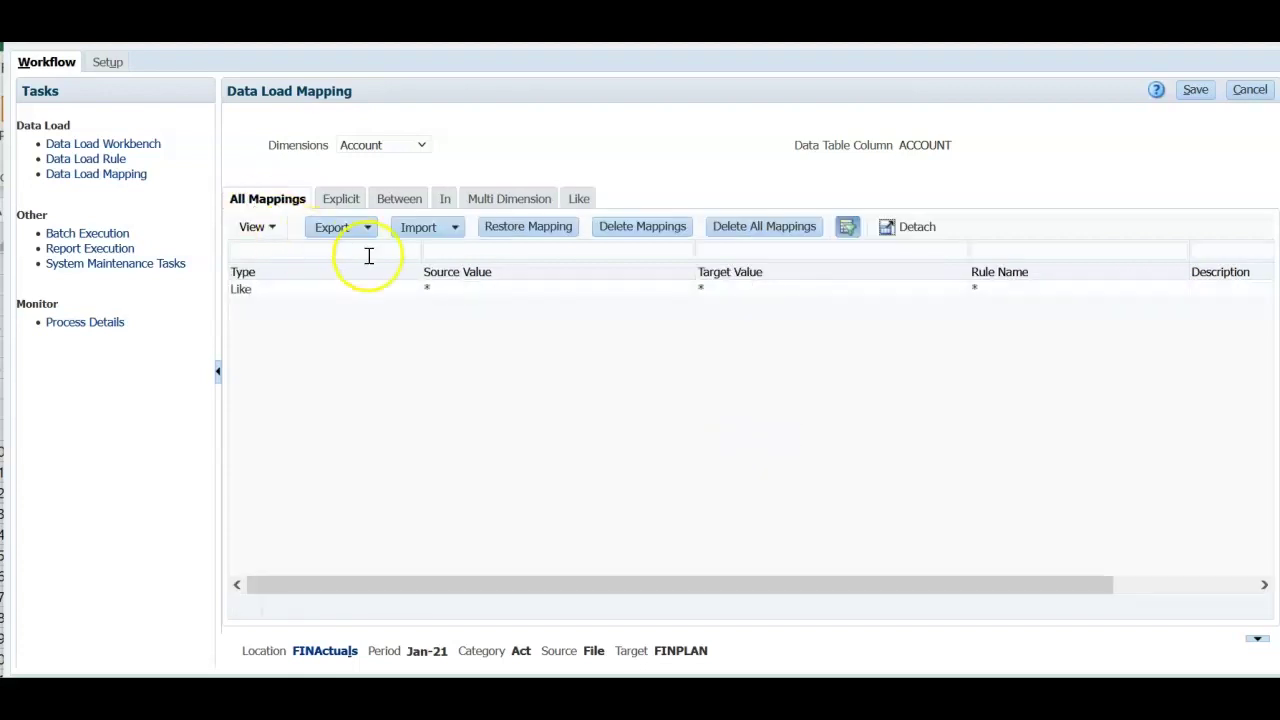
click(276, 298)
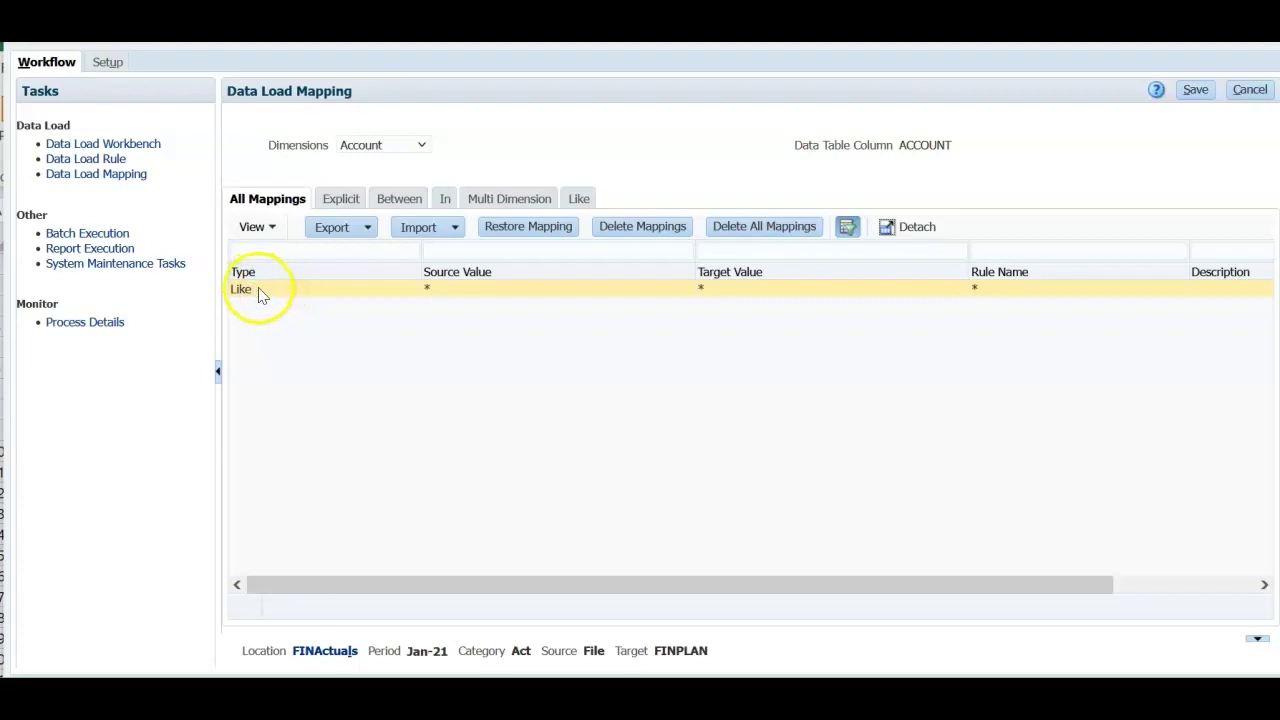
click(421, 145)
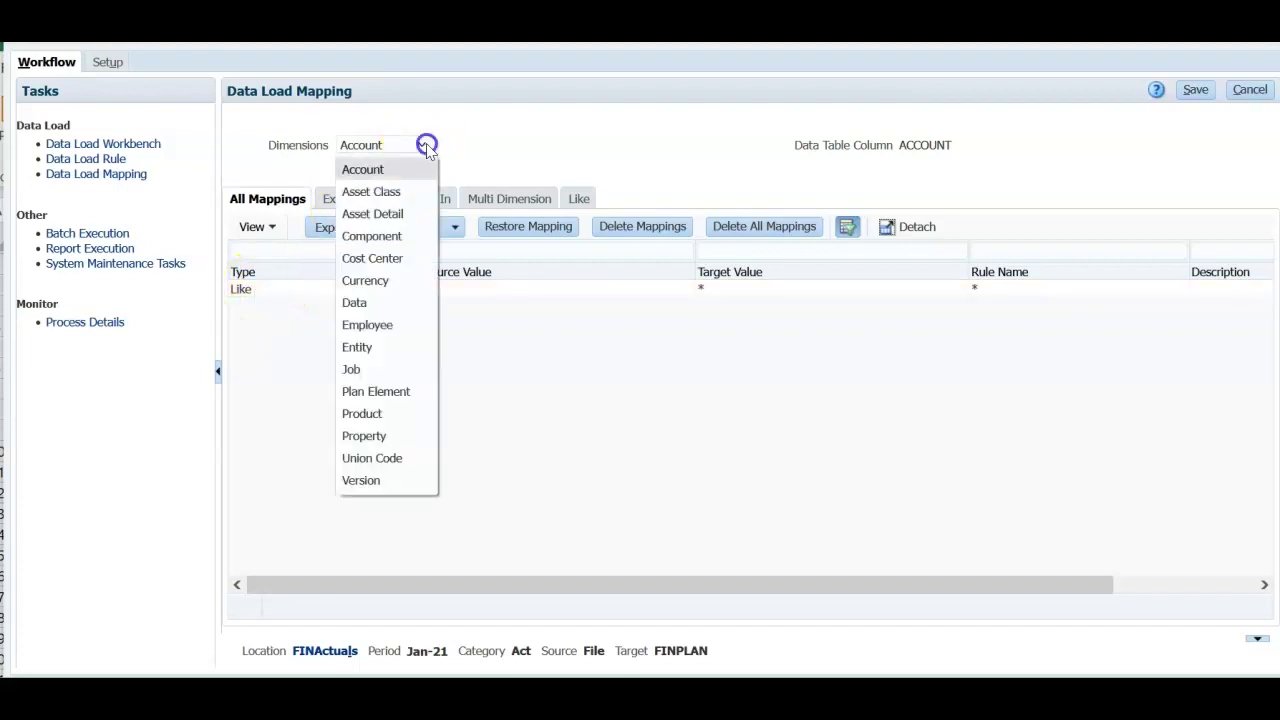
click(366, 259)
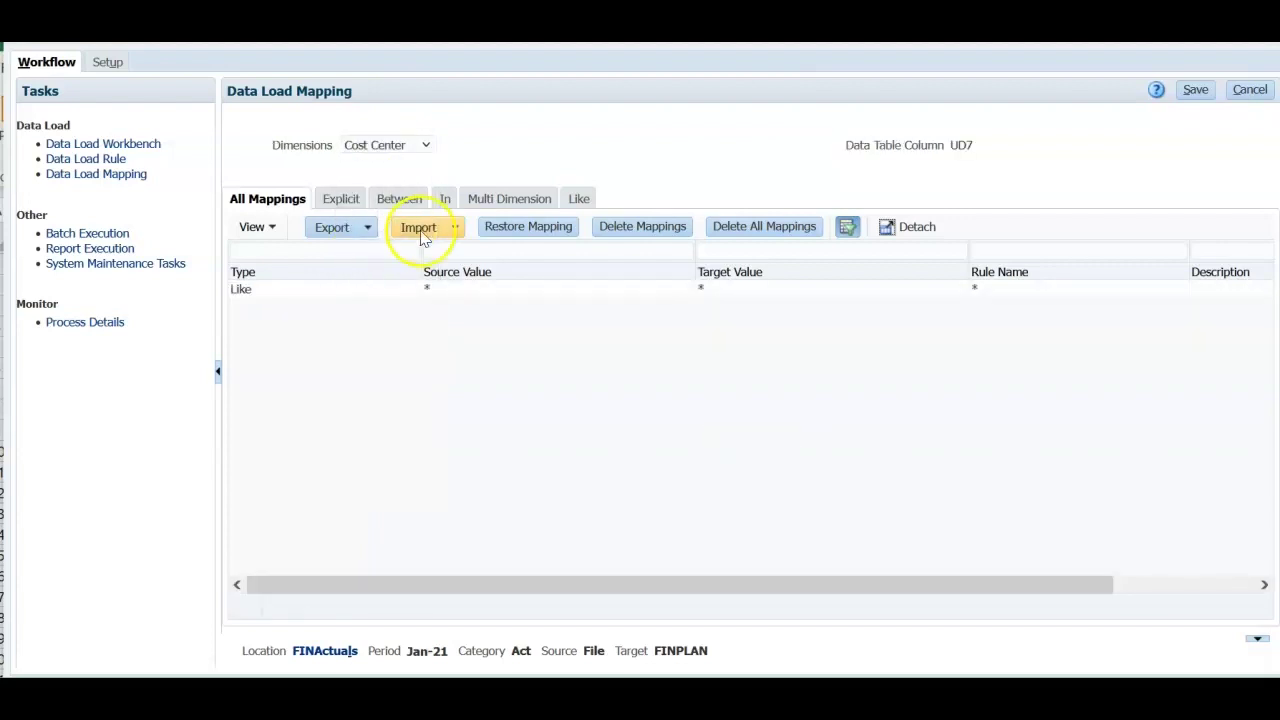
Review the Entity and Currency dimension mappings, each a single Like * to * row.
click(423, 146)
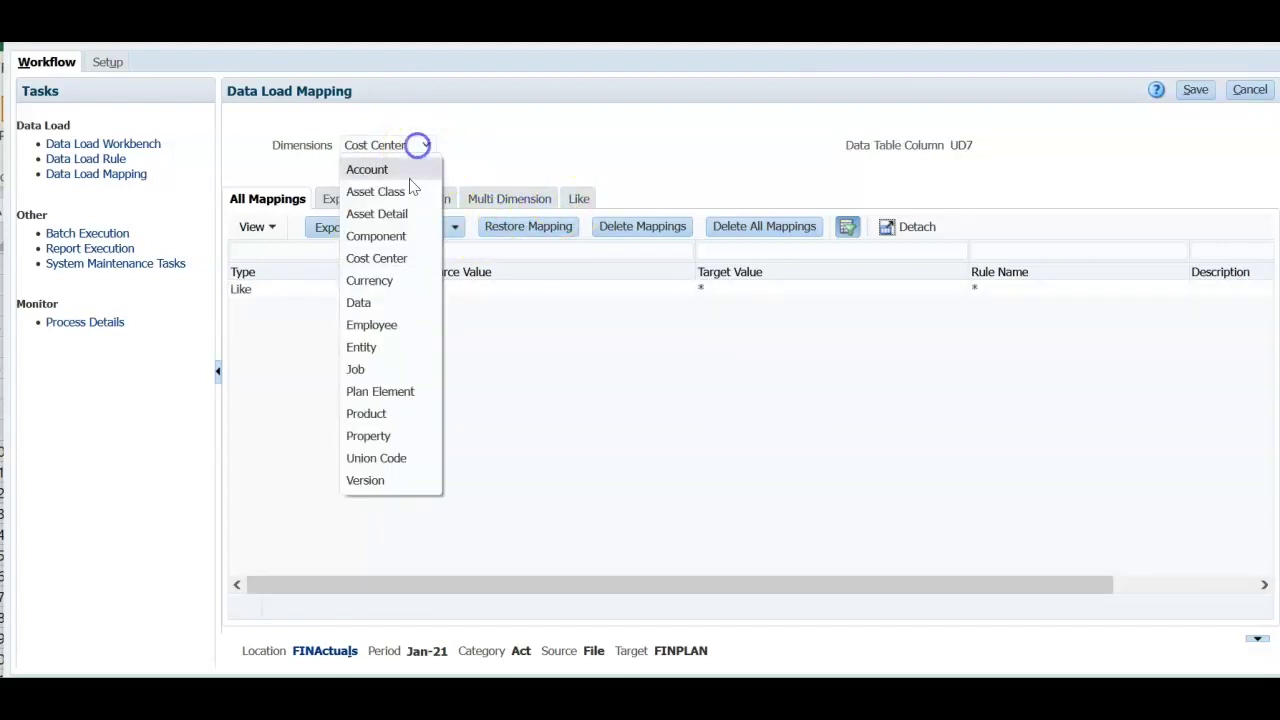
click(368, 347)
click(426, 146)
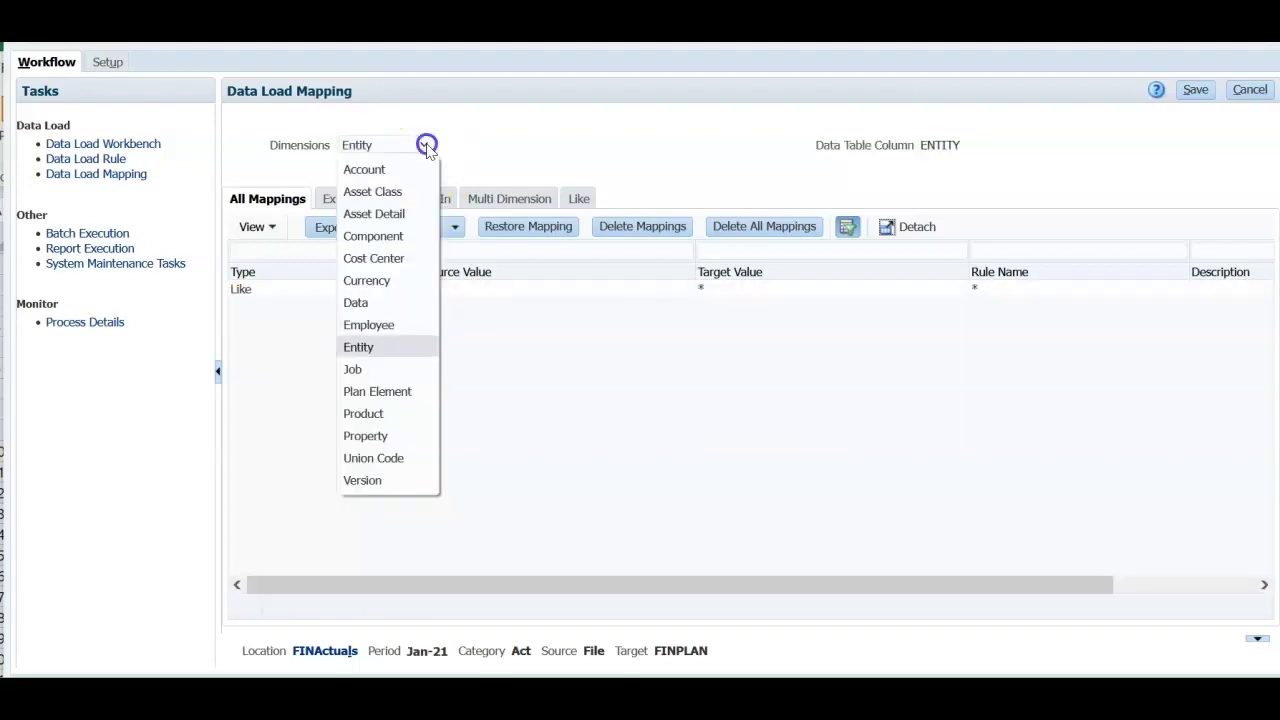
click(375, 281)
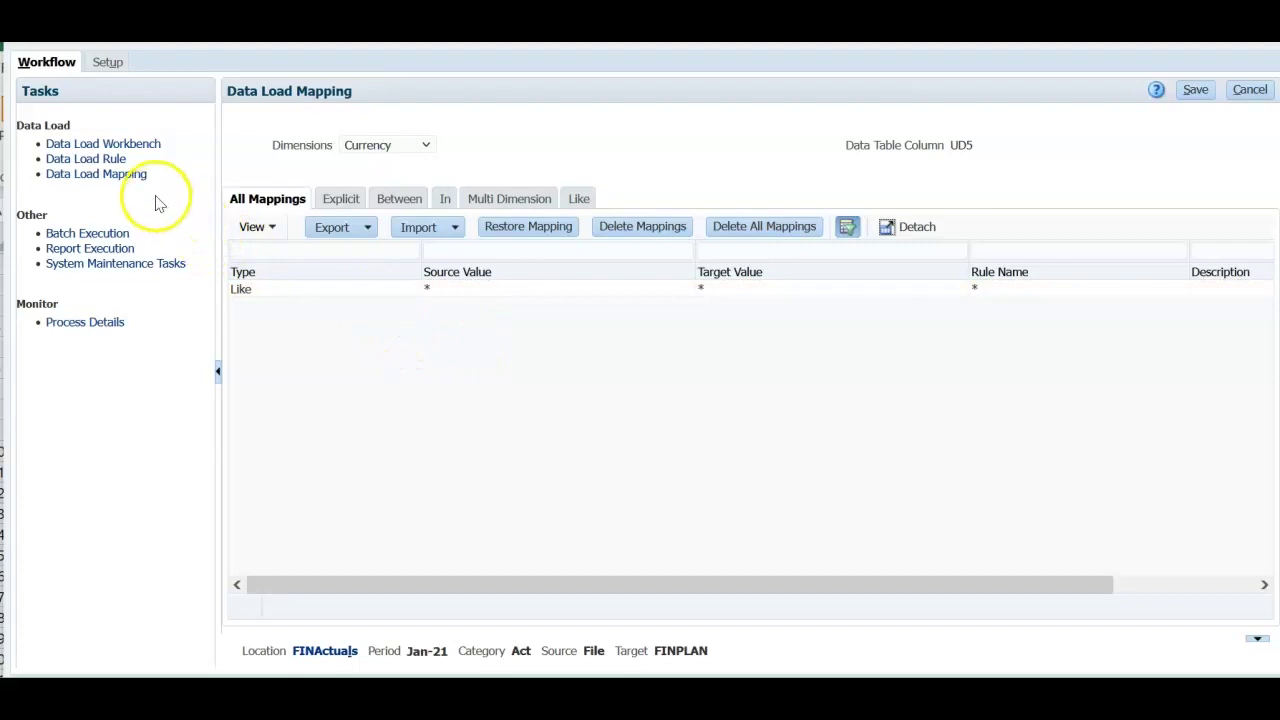
click(46, 68)
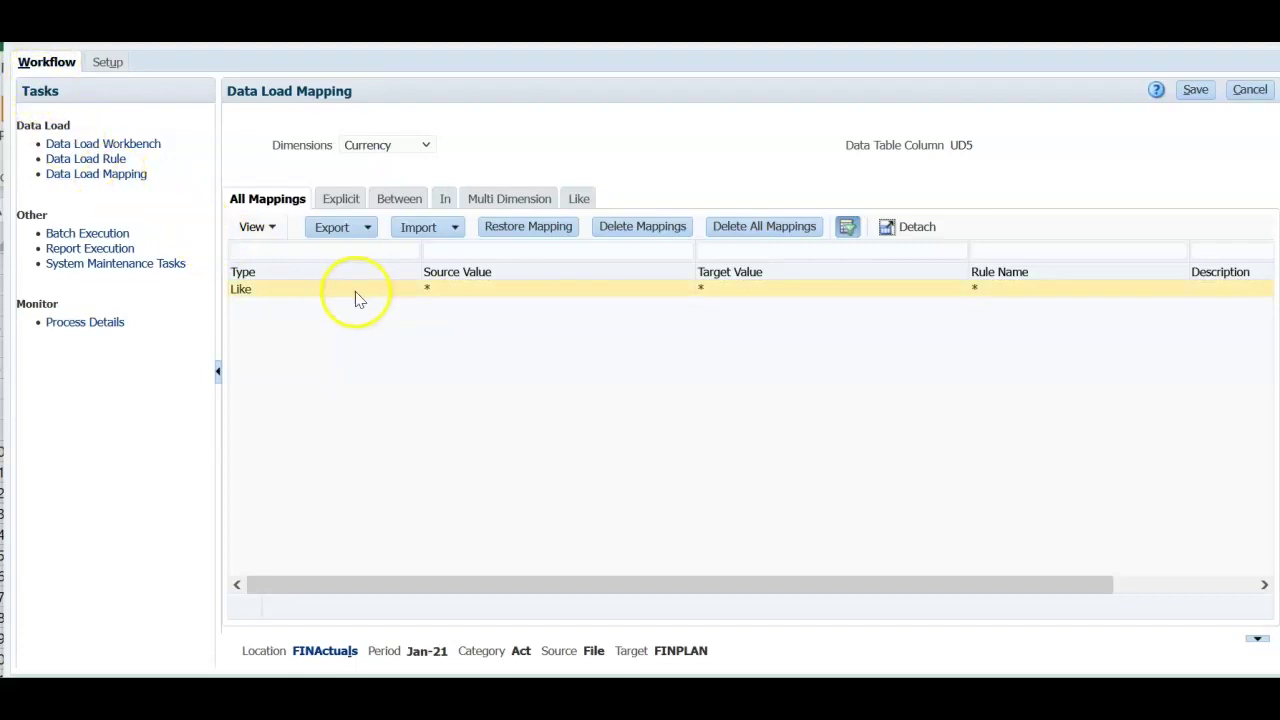